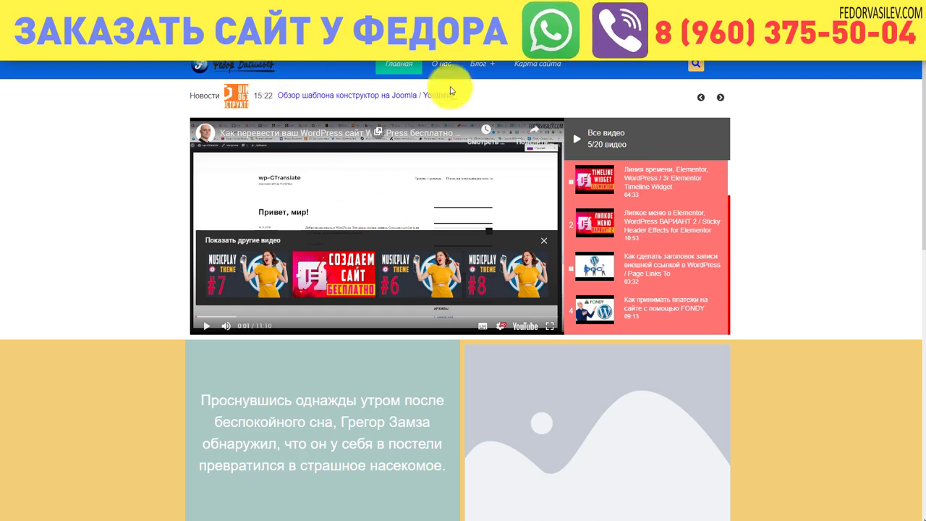
Step: Browse the video playlist on the site's home page and play its second video
{"action": "left_click", "coordinate": [541, 243]}
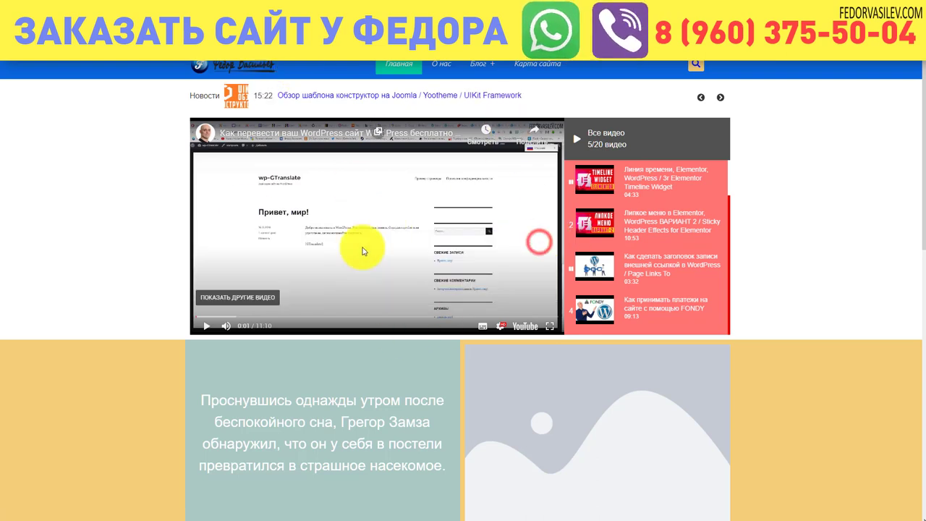
{"action": "scroll", "coordinate": [583, 209], "scroll_direction": "down", "scroll_amount": 10}
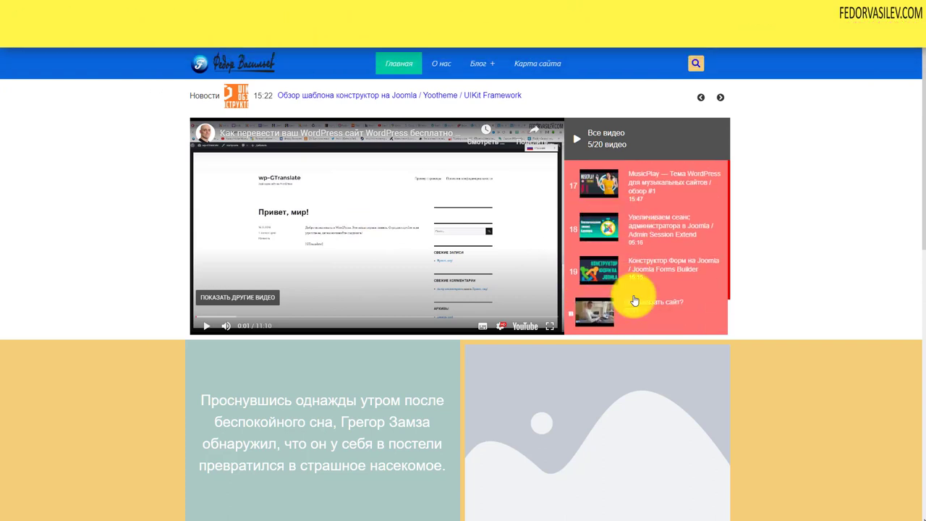
{"action": "scroll", "coordinate": [615, 261], "scroll_direction": "down", "scroll_amount": 5}
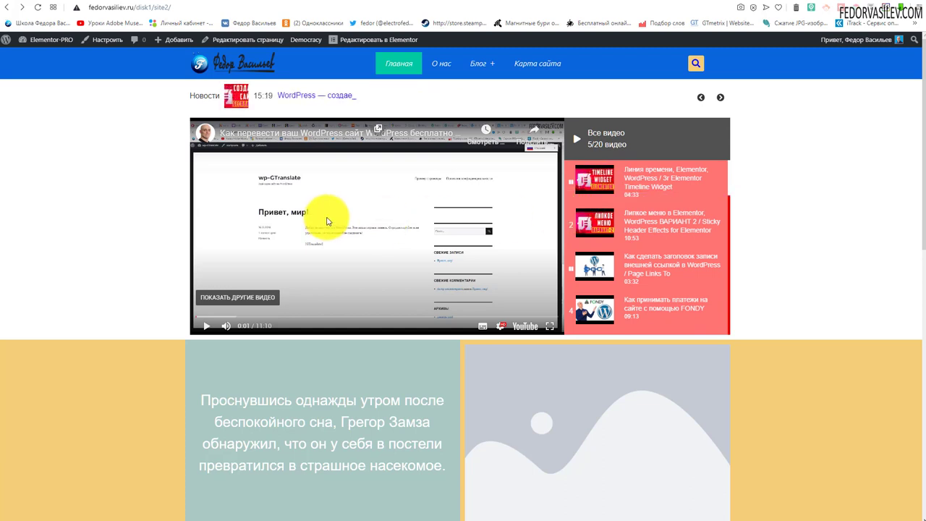
{"action": "left_click", "coordinate": [608, 225]}
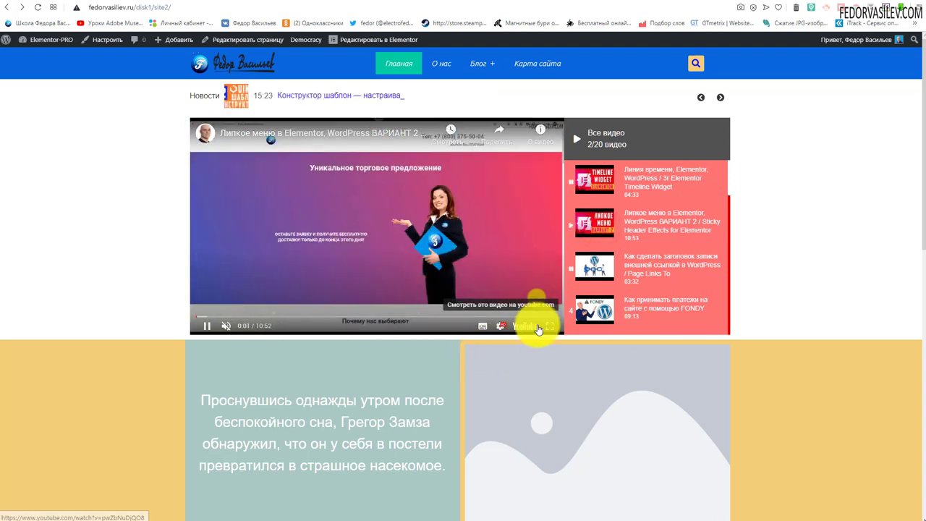
Step: Inspect the page in the mobile device view and play a video from the playlist there
{"action": "right_click", "coordinate": [174, 233]}
{"action": "left_click", "coordinate": [217, 411]}
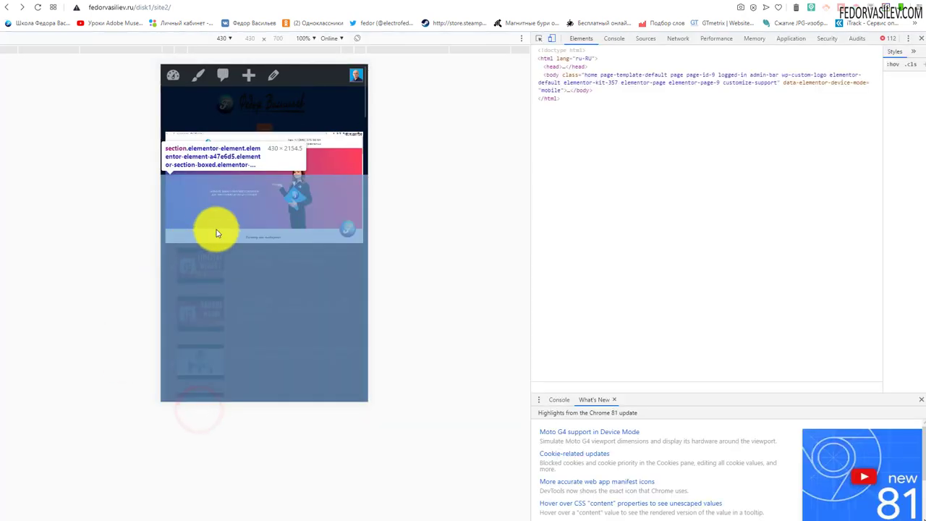
{"action": "left_click", "coordinate": [263, 133]}
{"action": "scroll", "coordinate": [217, 181], "scroll_direction": "down", "scroll_amount": 3}
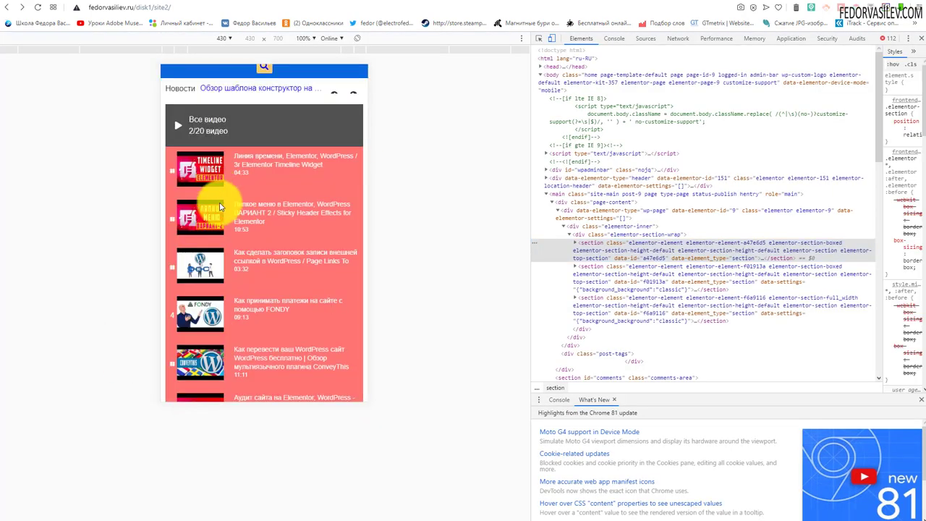
{"action": "scroll", "coordinate": [217, 239], "scroll_direction": "down", "scroll_amount": 3}
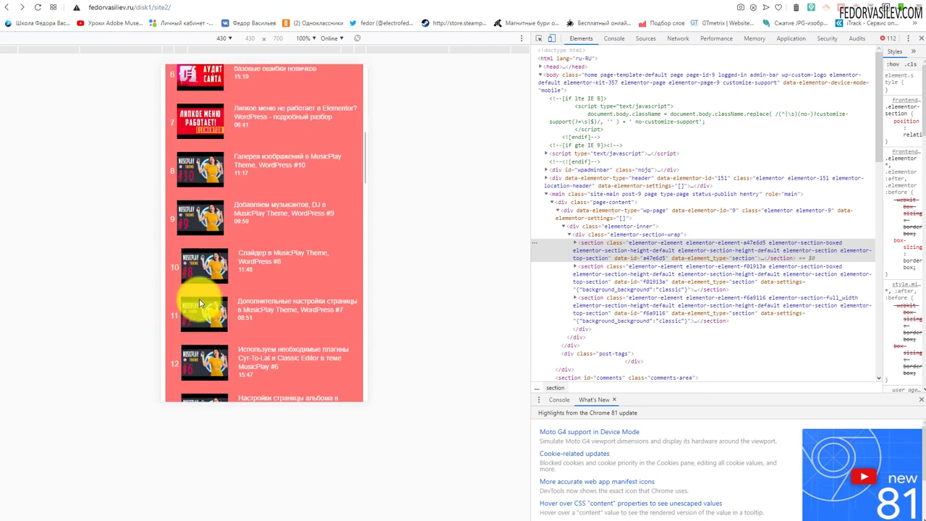
{"action": "left_click", "coordinate": [207, 180]}
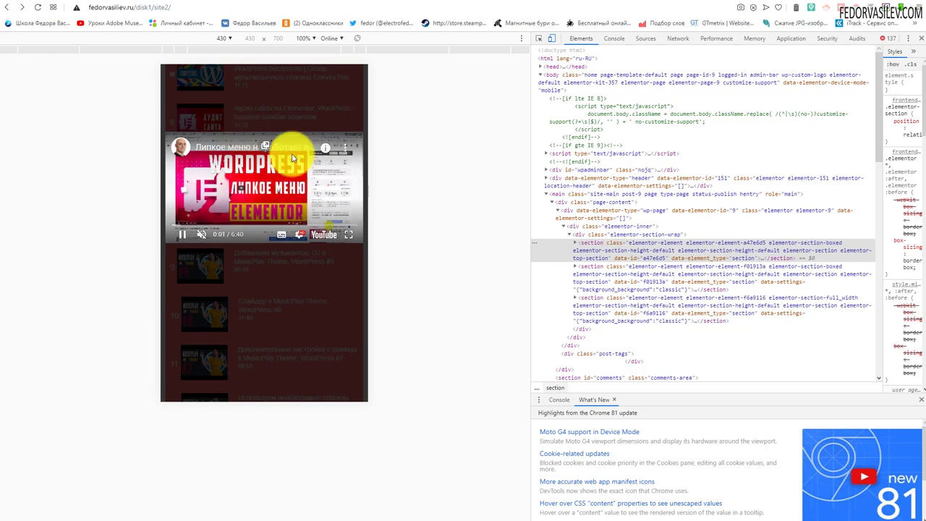
{"action": "left_click", "coordinate": [918, 39]}
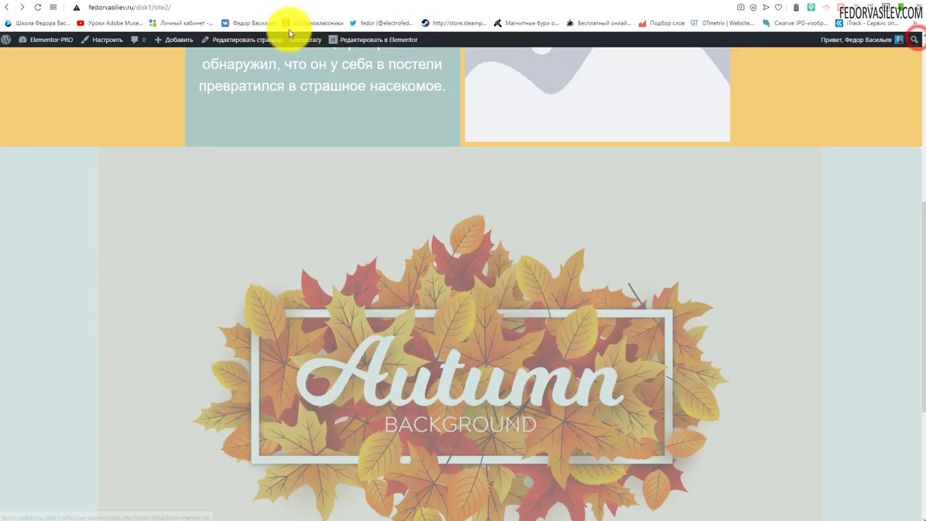
Step: Delete the existing Video Playlist widget from the page in the Elementor editor
{"action": "scroll", "coordinate": [173, 210], "scroll_direction": "up", "scroll_amount": 5}
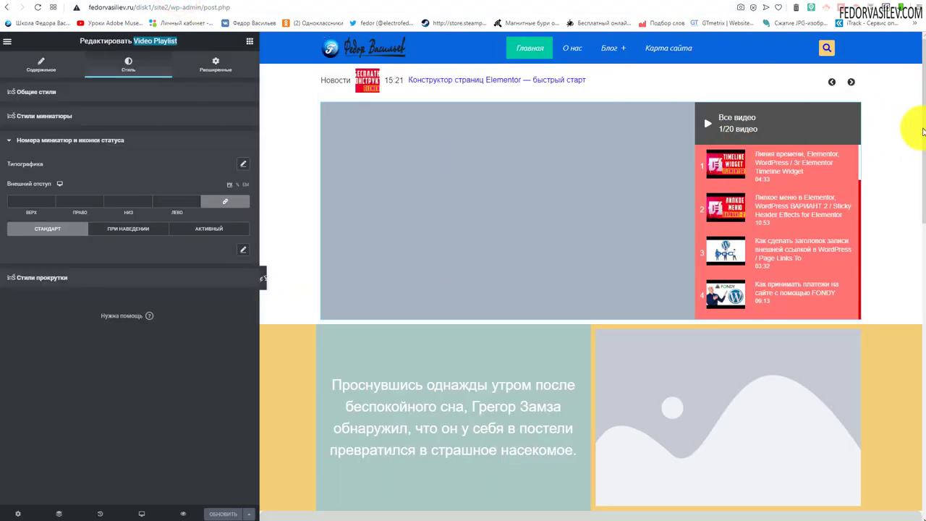
{"action": "right_click", "coordinate": [839, 117]}
{"action": "left_click", "coordinate": [857, 248]}
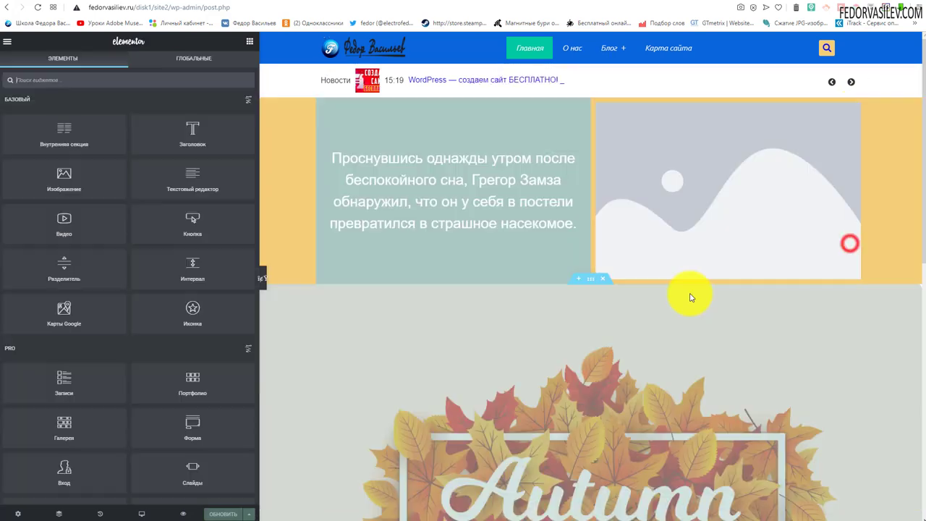
Step: Add the JetElements Video Playlist widget to the empty section above the text and image blocks
{"action": "left_click", "coordinate": [18, 125]}
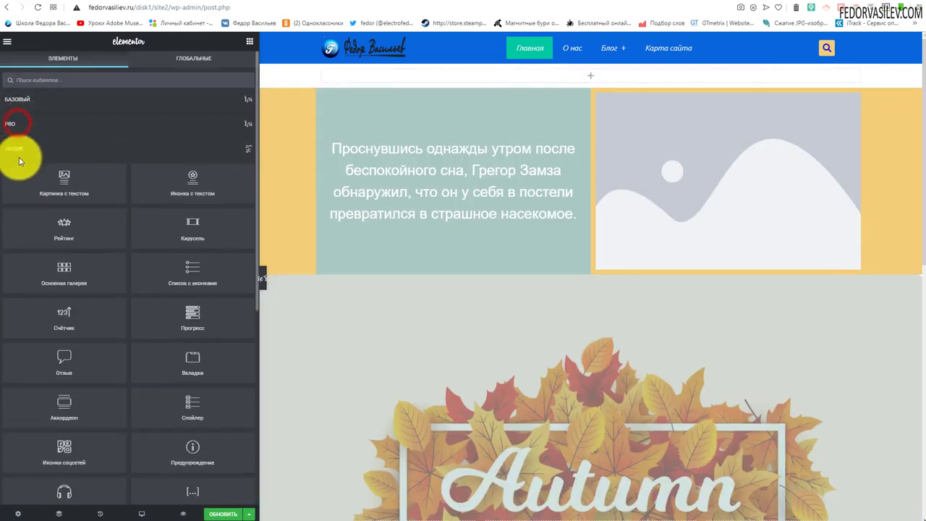
{"action": "left_click", "coordinate": [19, 148]}
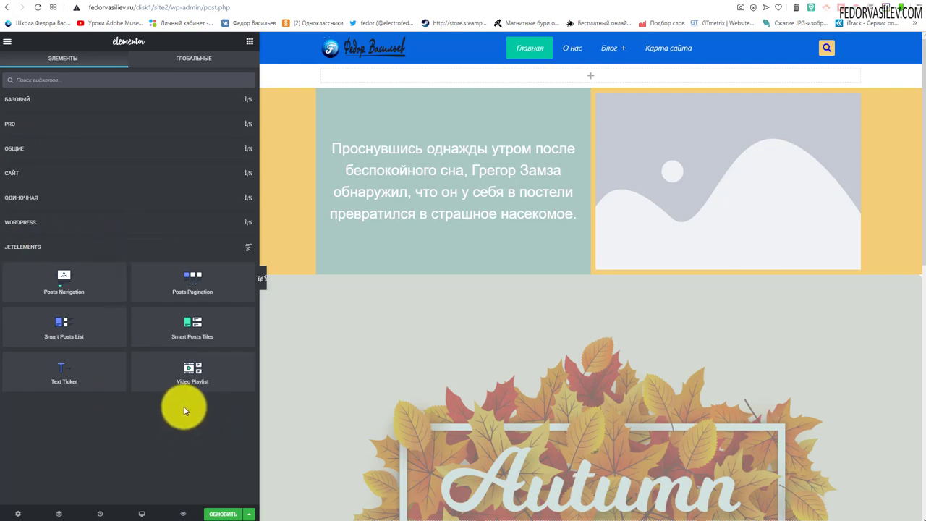
{"action": "left_click_drag", "start_coordinate": [193, 373], "coordinate": [427, 81]}
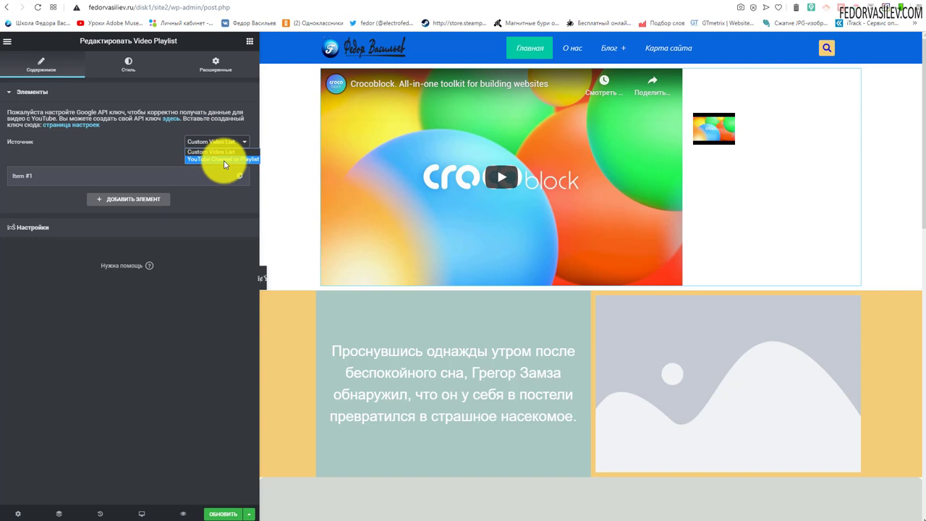
Step: Review the Video Playlist widget's source options and API key notice, and open the plugin settings page linked there
{"action": "left_click", "coordinate": [144, 156]}
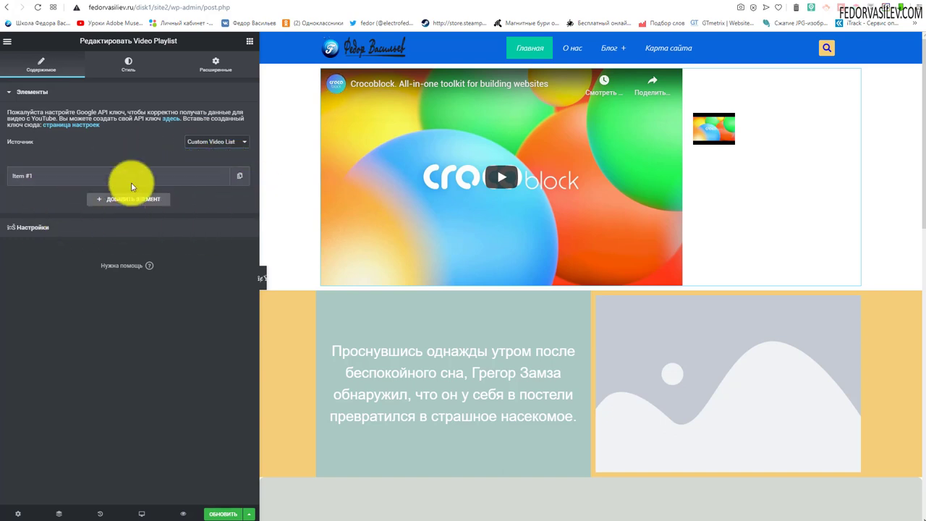
{"action": "left_click_drag", "start_coordinate": [109, 128], "coordinate": [21, 93]}
{"action": "left_click", "coordinate": [152, 141]}
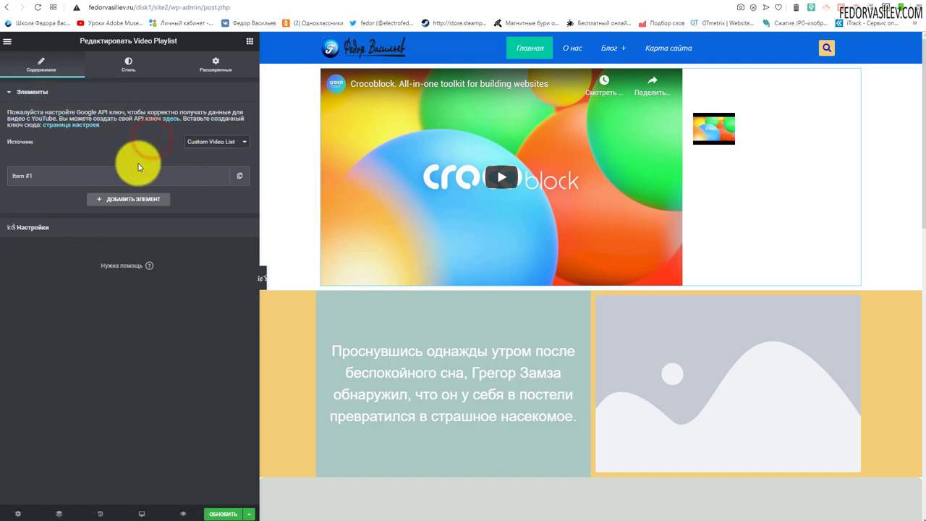
{"action": "left_click", "coordinate": [67, 127]}
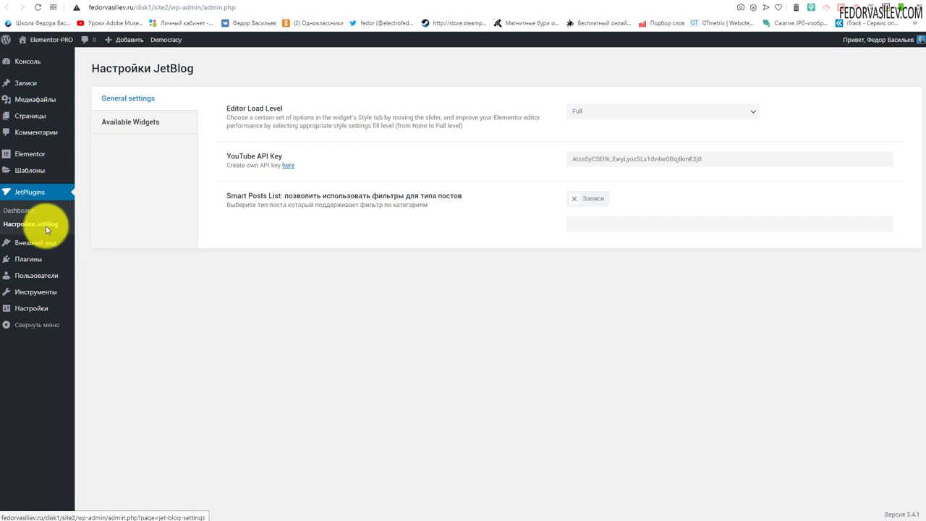
Step: Cut the existing key out of the YouTube API Key field in the JetBlog general settings
{"action": "left_click_drag", "start_coordinate": [739, 160], "coordinate": [574, 158]}
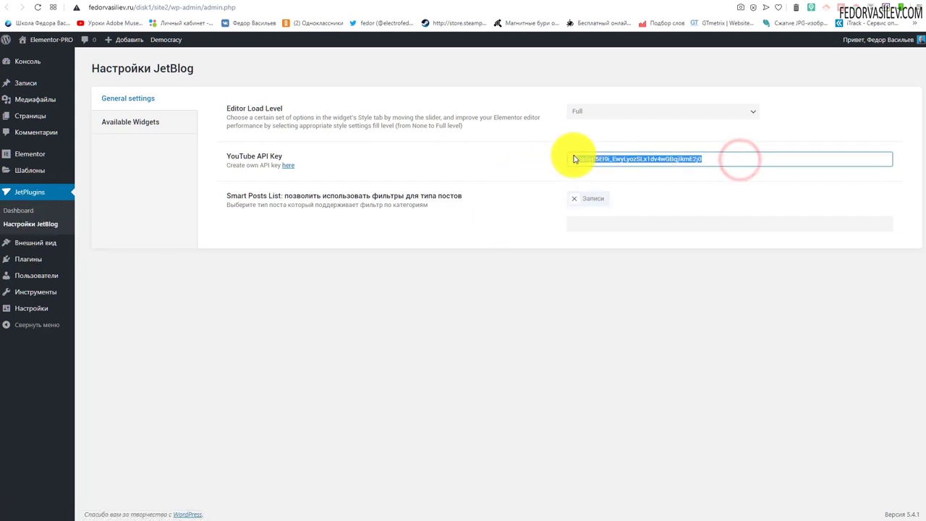
{"action": "right_click", "coordinate": [579, 160]}
{"action": "left_click", "coordinate": [632, 180]}
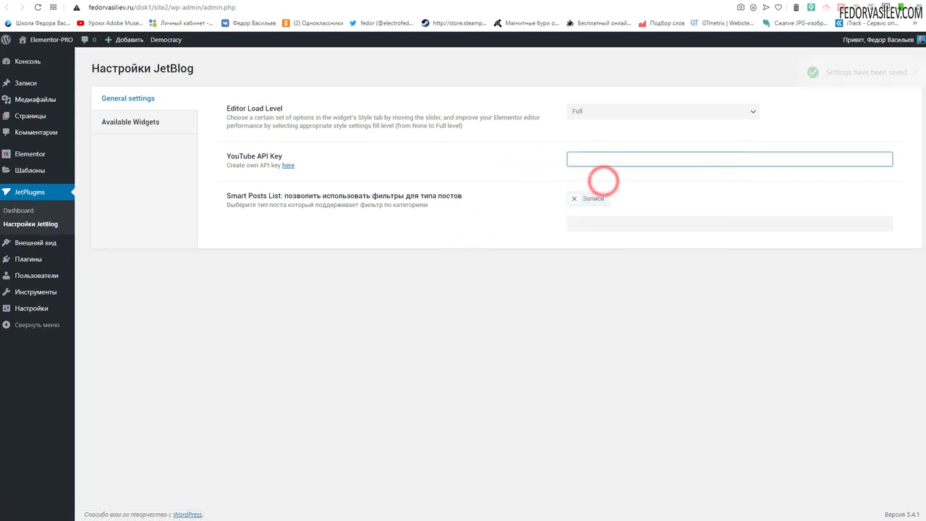
{"action": "left_click", "coordinate": [621, 163]}
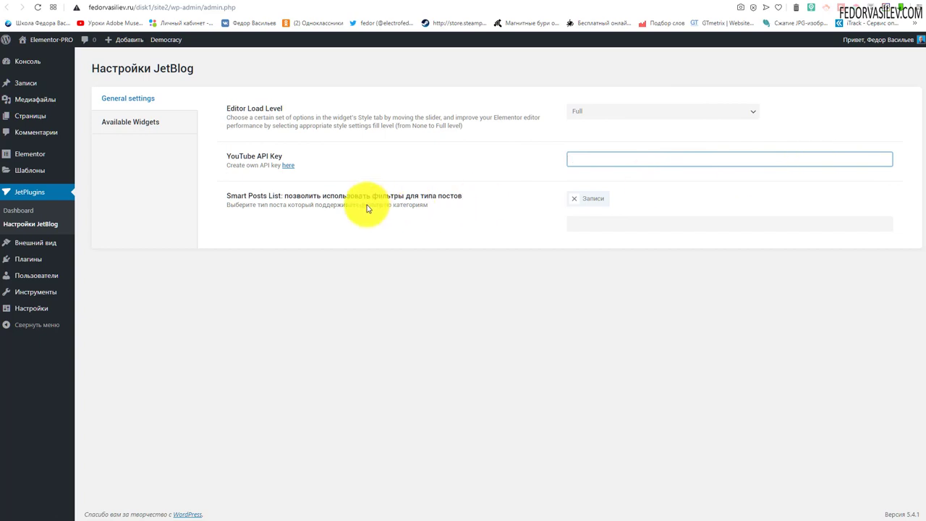
Step: Open the Google API console from the Video Playlist widget's key creation link and create a project named youtube
{"action": "left_click", "coordinate": [178, 3]}
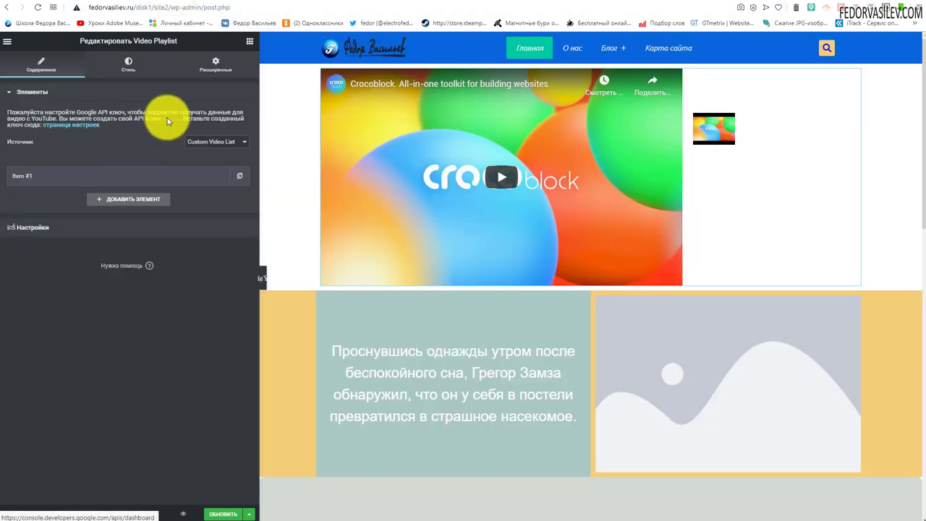
{"action": "left_click", "coordinate": [170, 120]}
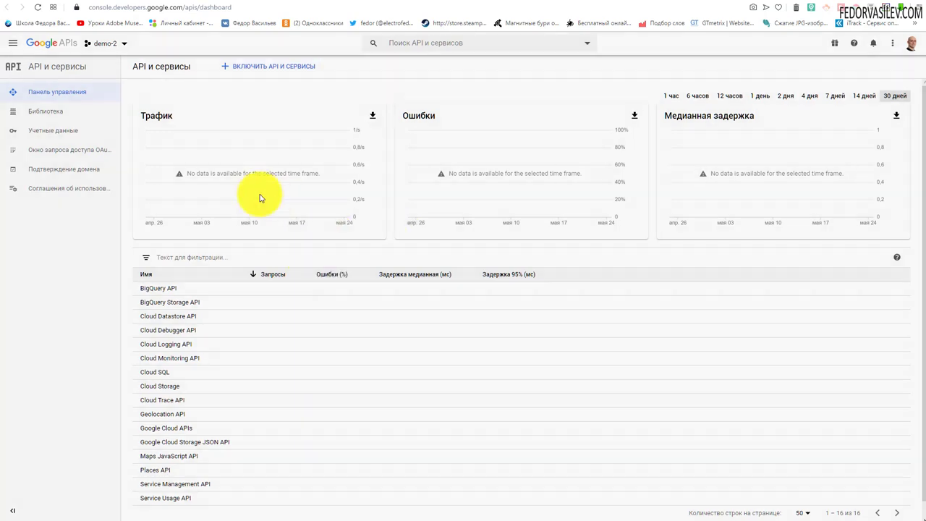
{"action": "left_click", "coordinate": [105, 43]}
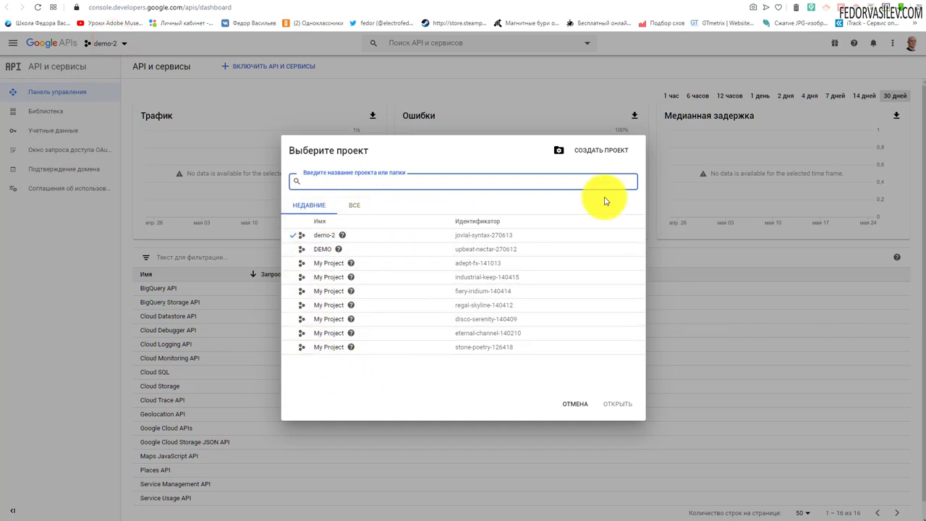
{"action": "left_click", "coordinate": [589, 152]}
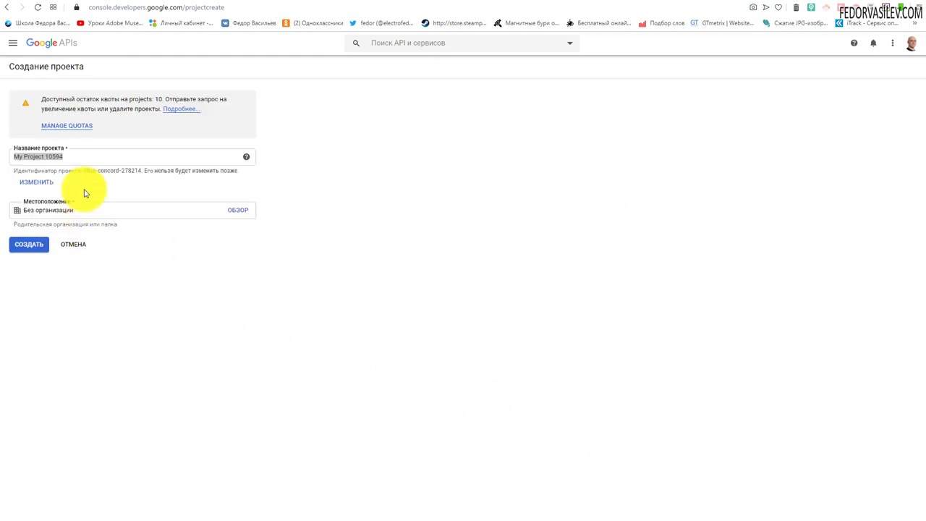
{"action": "left_click", "coordinate": [51, 157]}
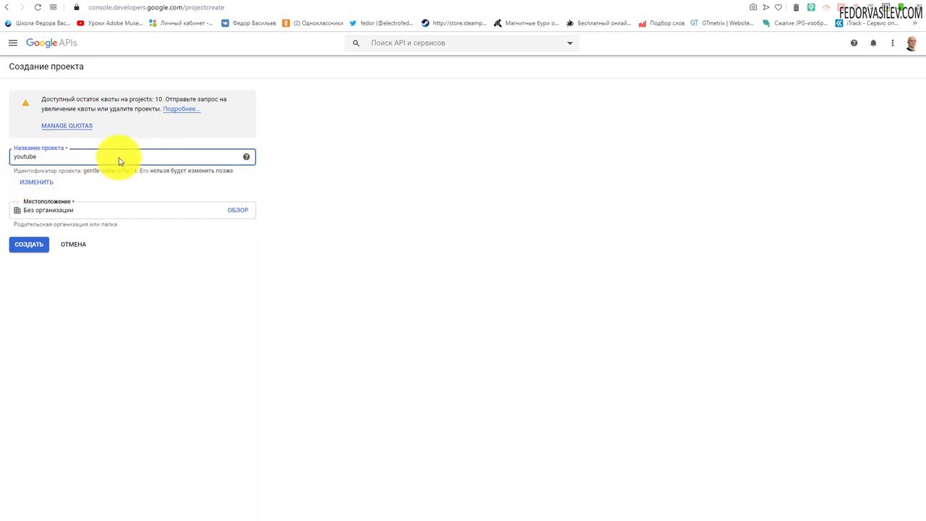
{"action": "left_click", "coordinate": [33, 247]}
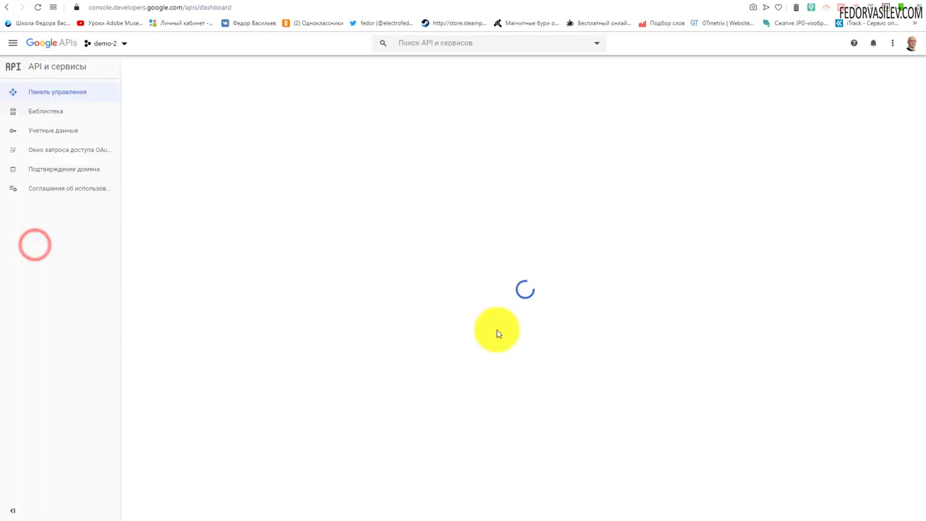
Step: Switch to the youtube project and enable YouTube Data API v3 from the API library
{"action": "left_click", "coordinate": [123, 44]}
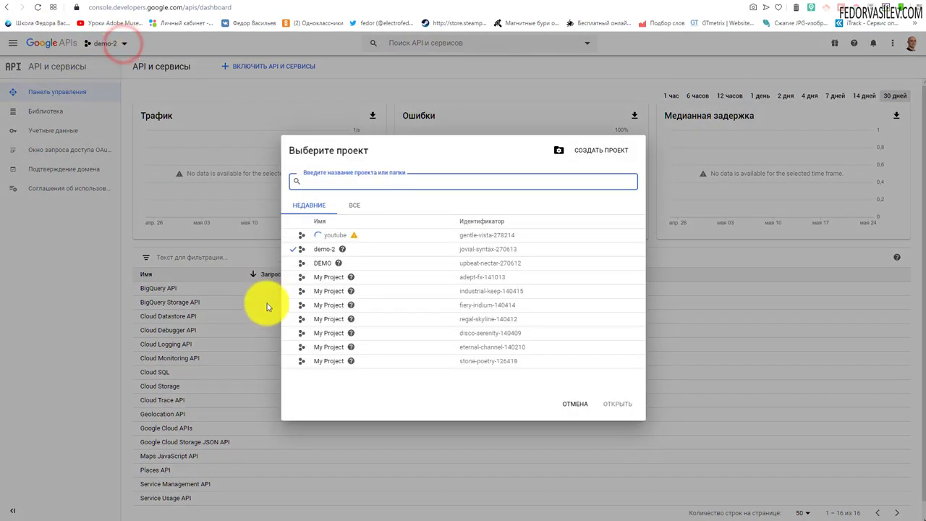
{"action": "left_click", "coordinate": [322, 236]}
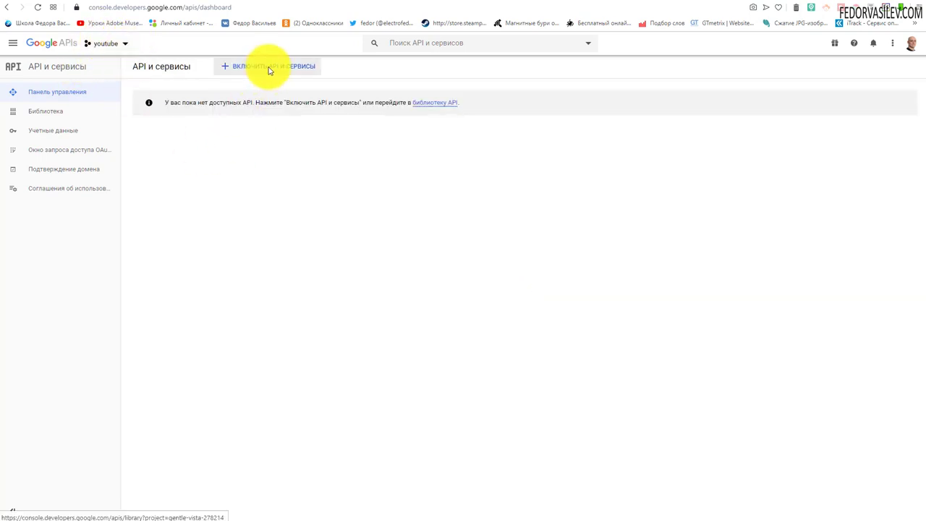
{"action": "left_click", "coordinate": [268, 68]}
{"action": "scroll", "coordinate": [231, 228], "scroll_direction": "down", "scroll_amount": 4}
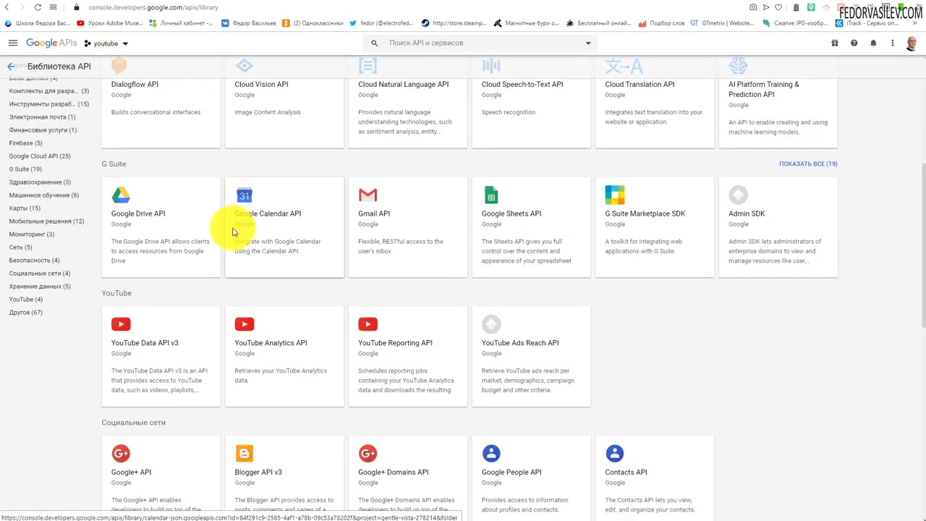
{"action": "left_click", "coordinate": [150, 344]}
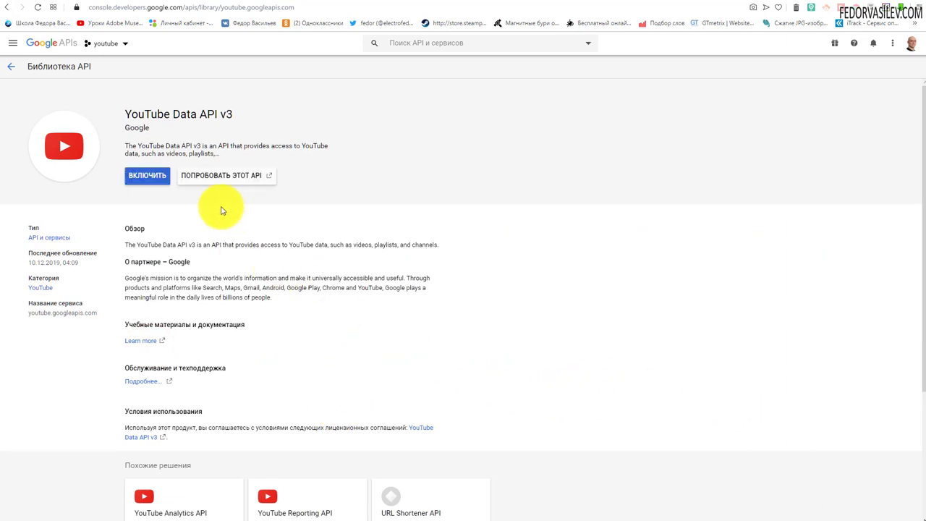
{"action": "left_click", "coordinate": [158, 178]}
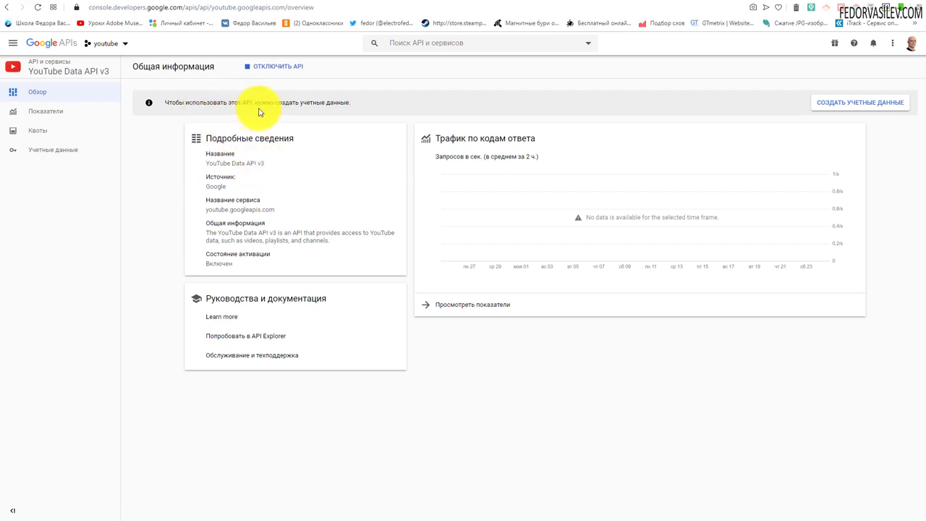
Step: Create API key credentials for YouTube Data API v3, called from a web server (Веб-сервер) with public data access (Общедоступные данные)
{"action": "left_click", "coordinate": [853, 102]}
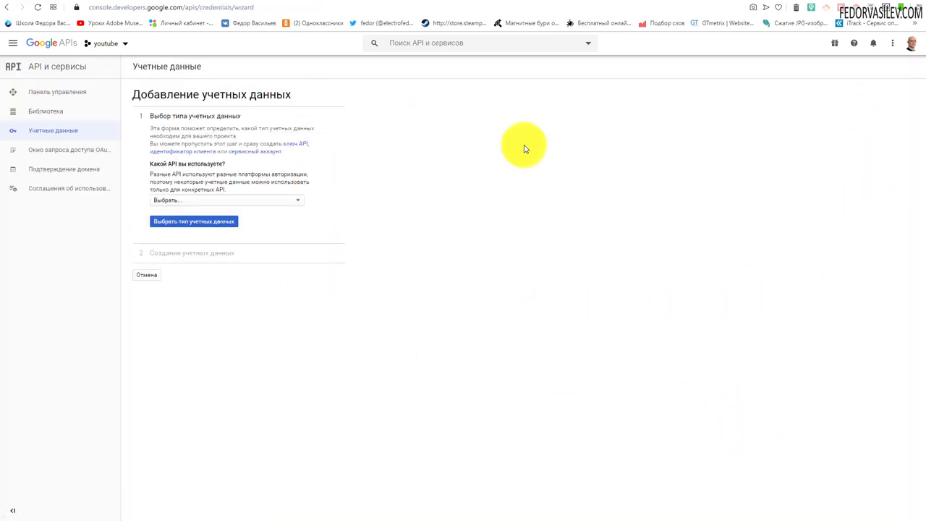
{"action": "left_click", "coordinate": [194, 200]}
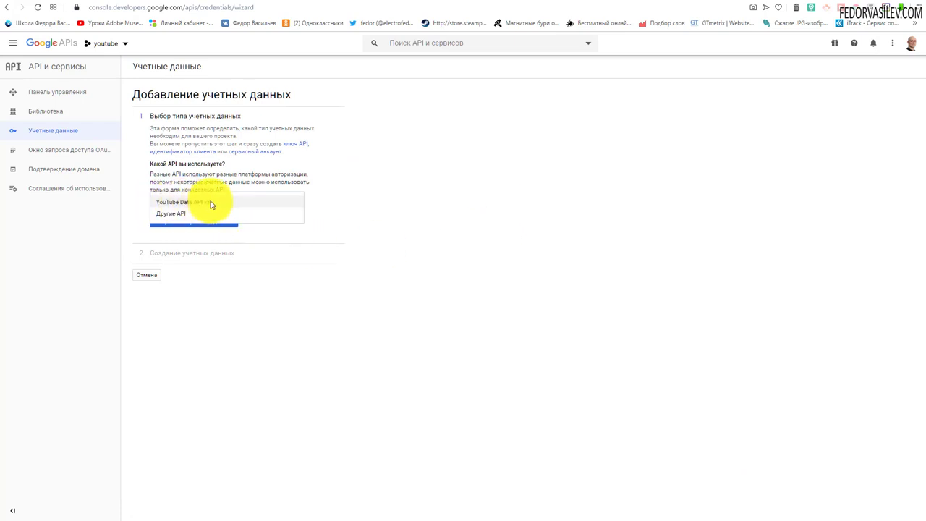
{"action": "left_click", "coordinate": [209, 202]}
{"action": "left_click", "coordinate": [186, 255]}
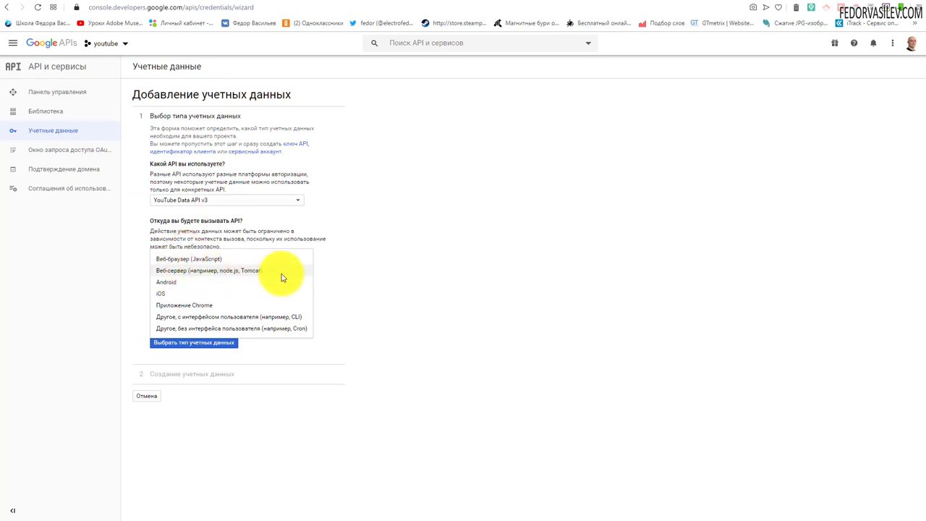
{"action": "left_click", "coordinate": [260, 272]}
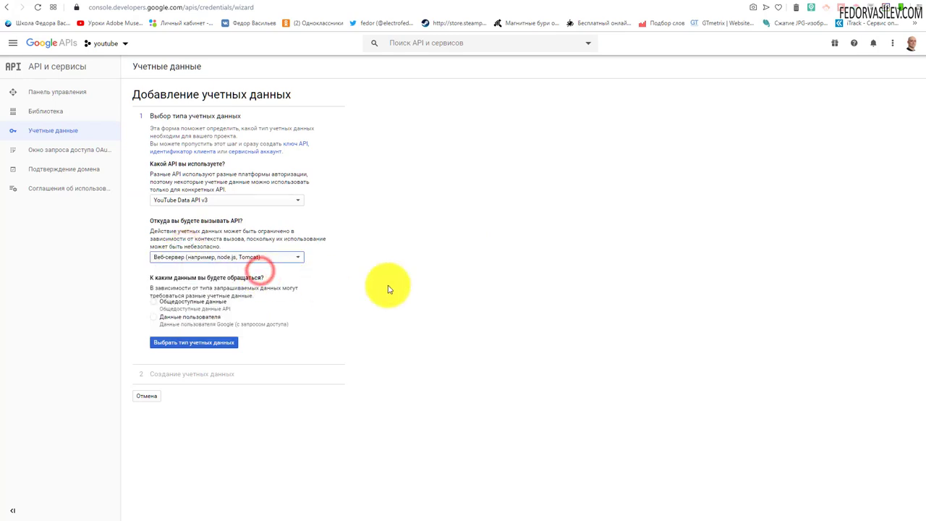
{"action": "left_click", "coordinate": [153, 300]}
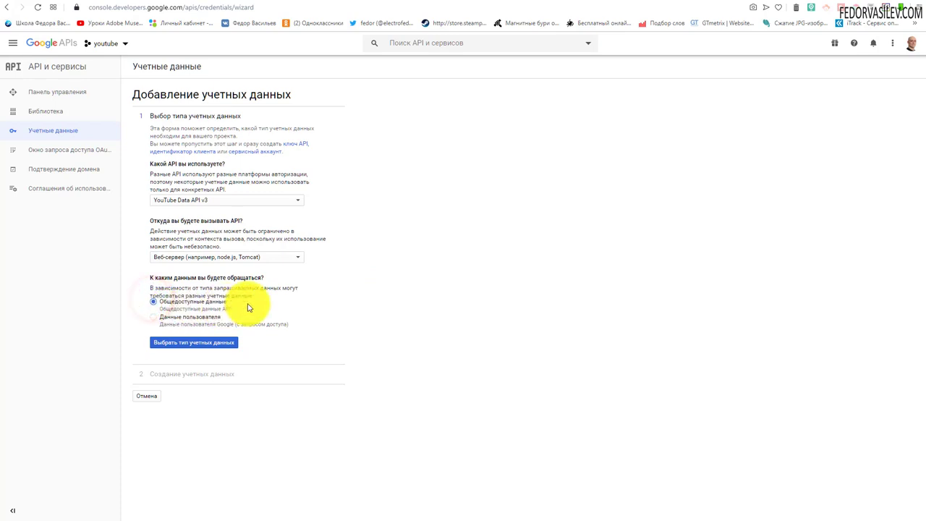
{"action": "left_click", "coordinate": [172, 344]}
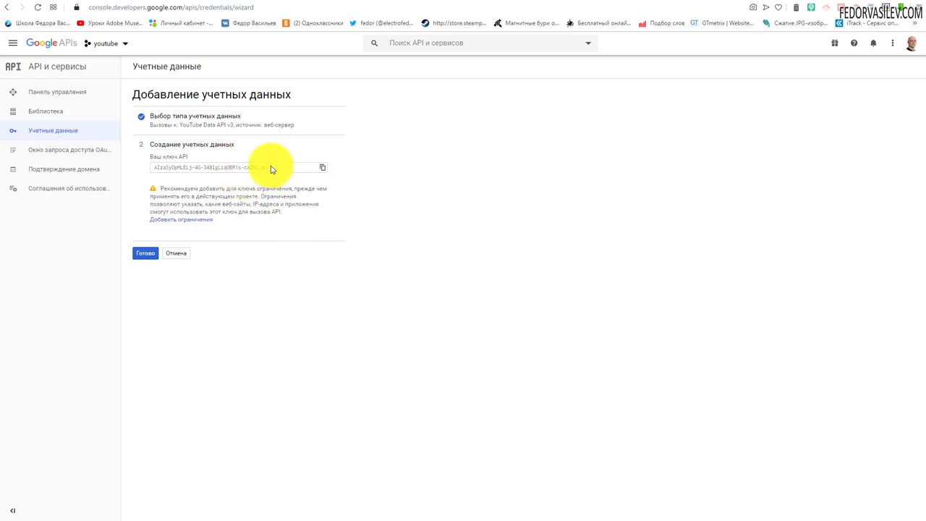
Step: Copy the newly created API key into the YouTube API Key field of the JetBlog general settings and reload the page
{"action": "left_click_drag", "start_coordinate": [270, 168], "coordinate": [139, 167]}
{"action": "left_click", "coordinate": [189, 157]}
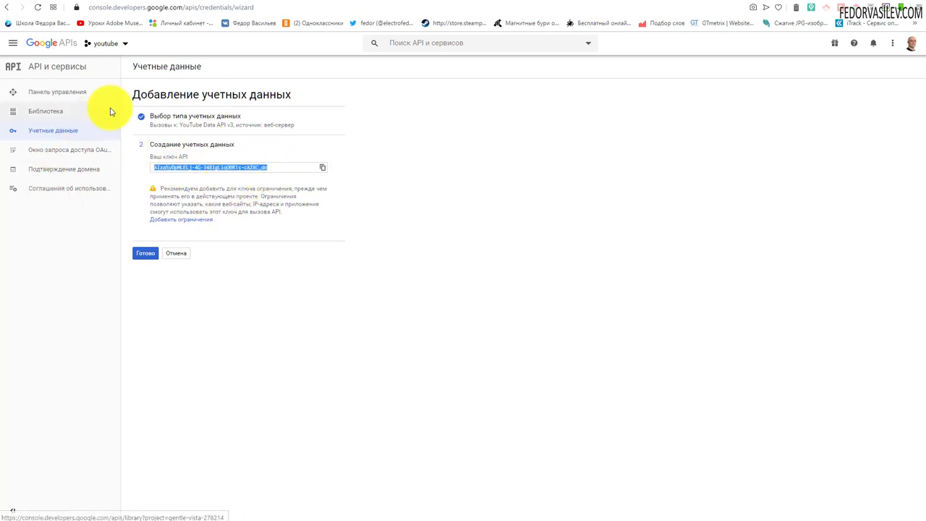
{"action": "key", "text": "ctrl+Tab"}
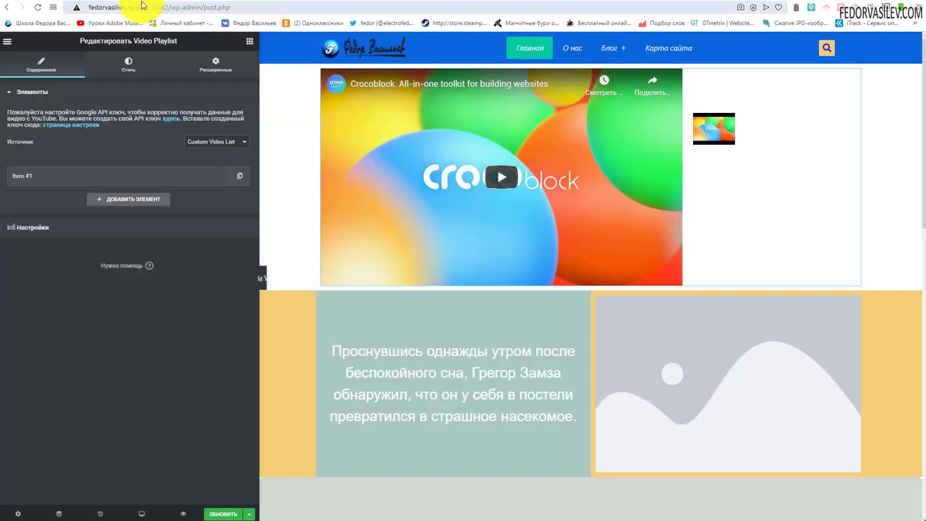
{"action": "key", "text": "ctrl+Tab"}
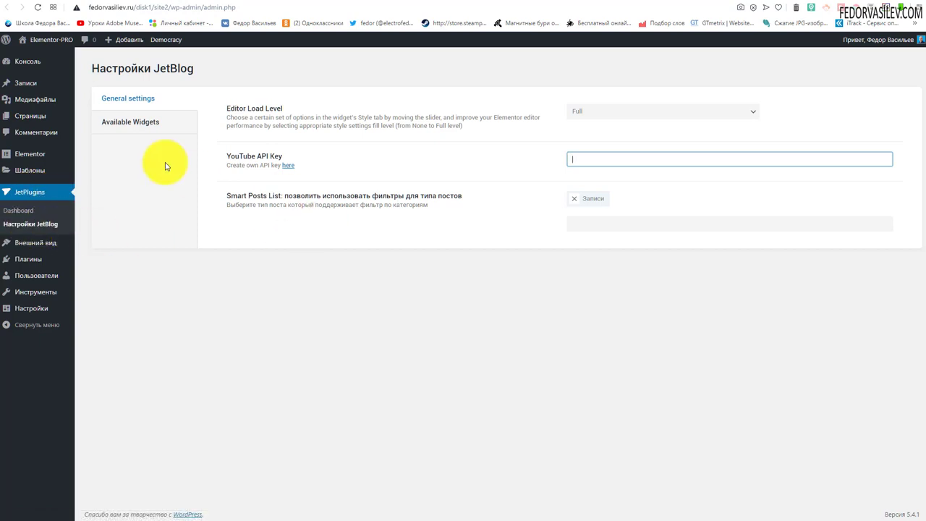
{"action": "left_click", "coordinate": [128, 122]}
{"action": "left_click", "coordinate": [136, 98]}
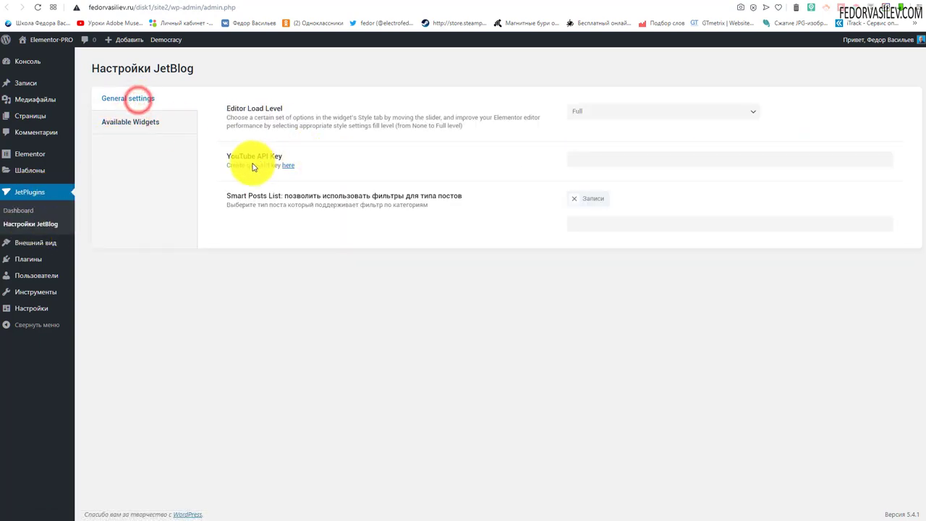
{"action": "right_click", "coordinate": [624, 163]}
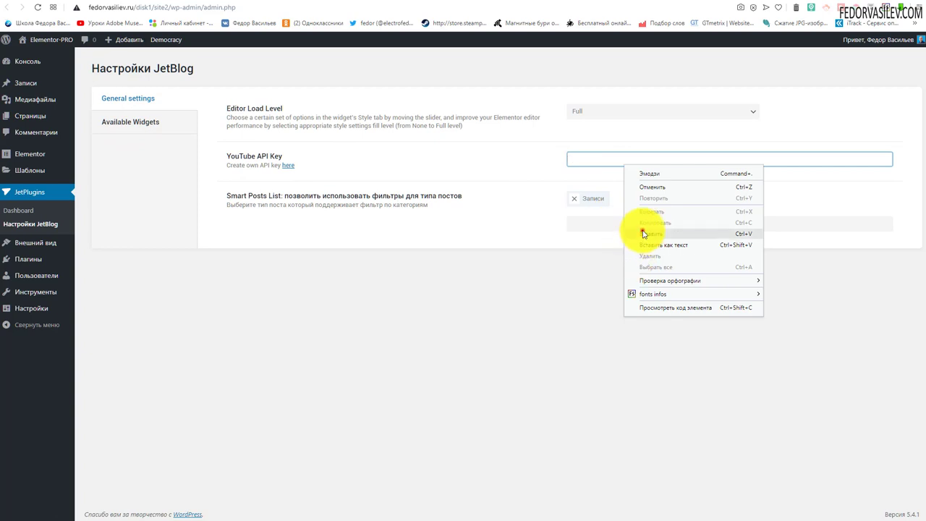
{"action": "left_click", "coordinate": [644, 233]}
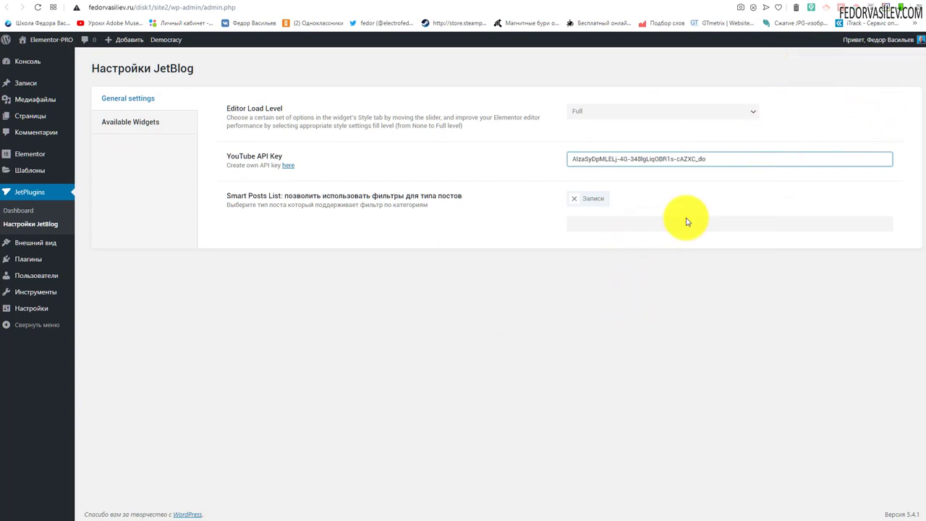
{"action": "left_click", "coordinate": [37, 7]}
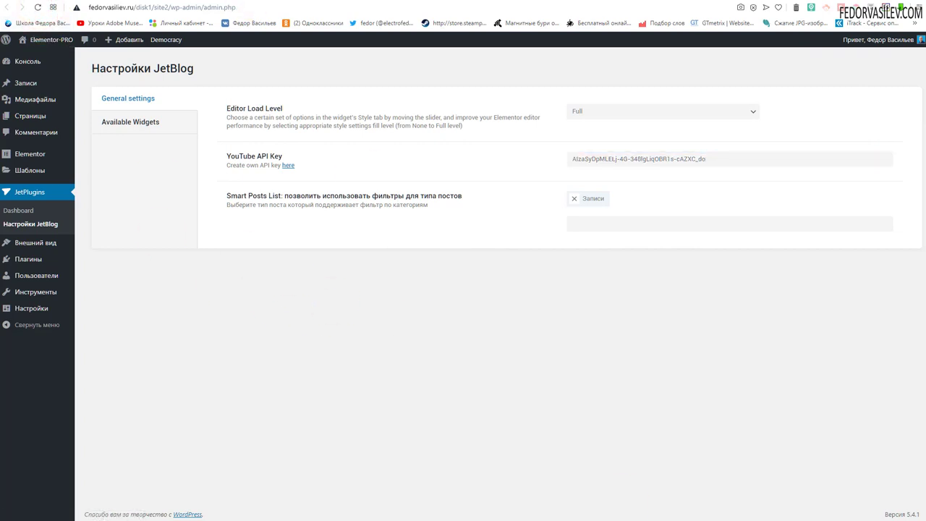
Step: Switch to the YouTube channel's playlists page and copy its address
{"action": "key", "text": "ctrl+Tab"}
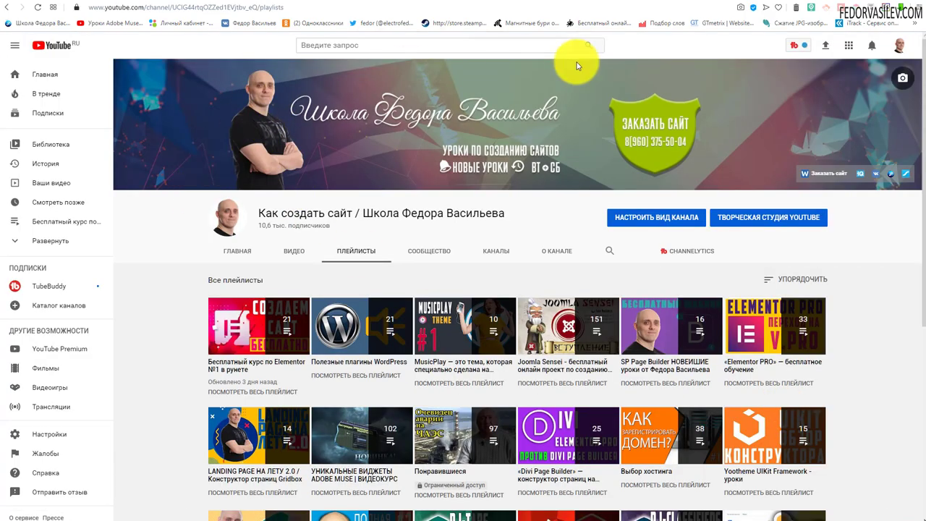
{"action": "left_click", "coordinate": [295, 7]}
{"action": "key", "text": "ctrl+c"}
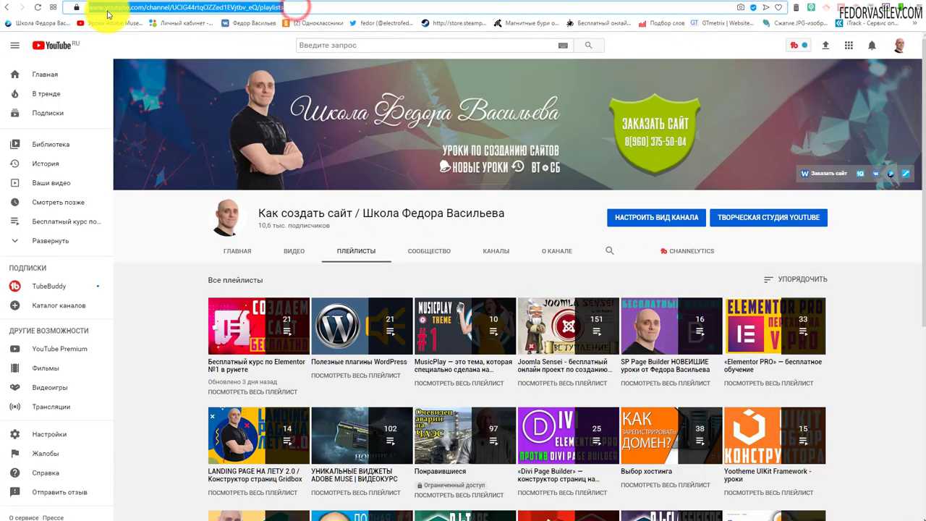
{"action": "right_click", "coordinate": [107, 14]}
{"action": "left_click", "coordinate": [135, 54]}
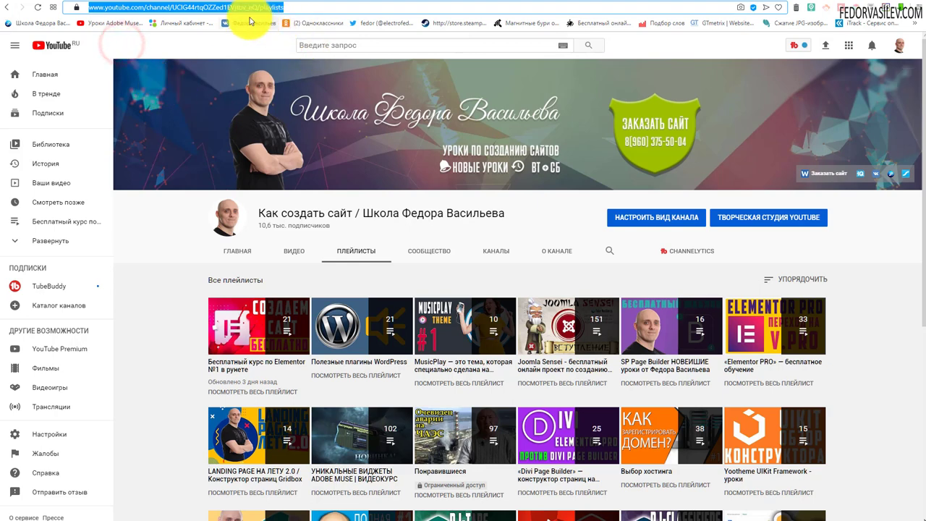
Step: In the Elementor editor, set the Video Playlist source to YouTube channel or playlist, paste the copied address as Source URL, and update the page
{"action": "left_click", "coordinate": [182, 2]}
{"action": "left_click", "coordinate": [217, 3]}
{"action": "left_click", "coordinate": [168, 2]}
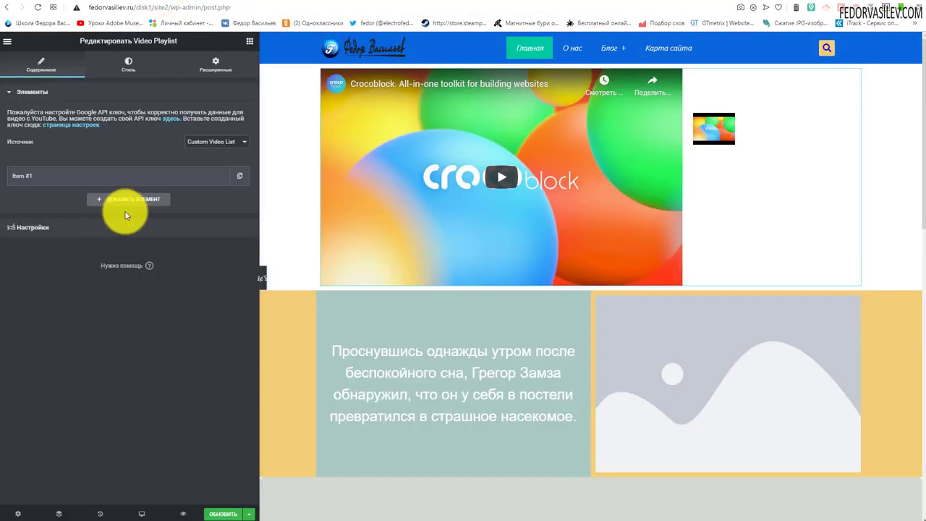
{"action": "left_click", "coordinate": [222, 159]}
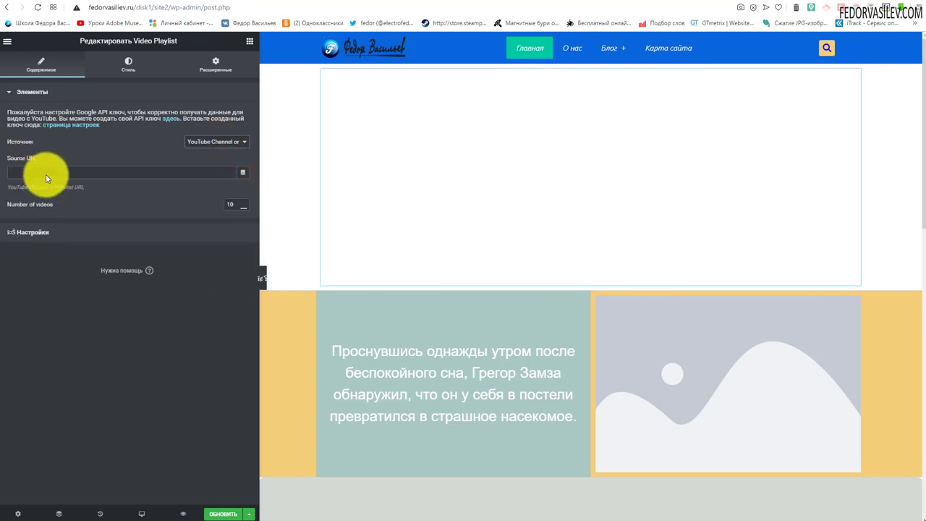
{"action": "right_click", "coordinate": [46, 174]}
{"action": "left_click", "coordinate": [65, 246]}
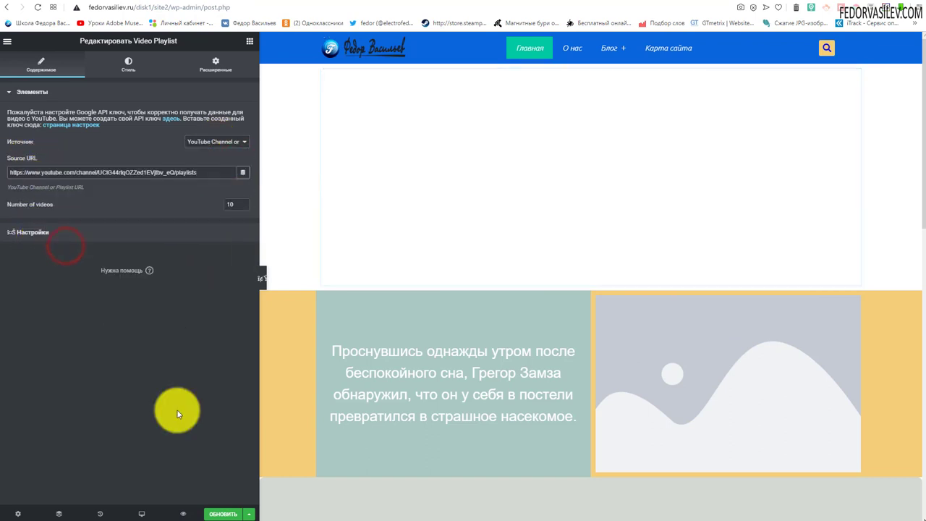
{"action": "left_click", "coordinate": [219, 513]}
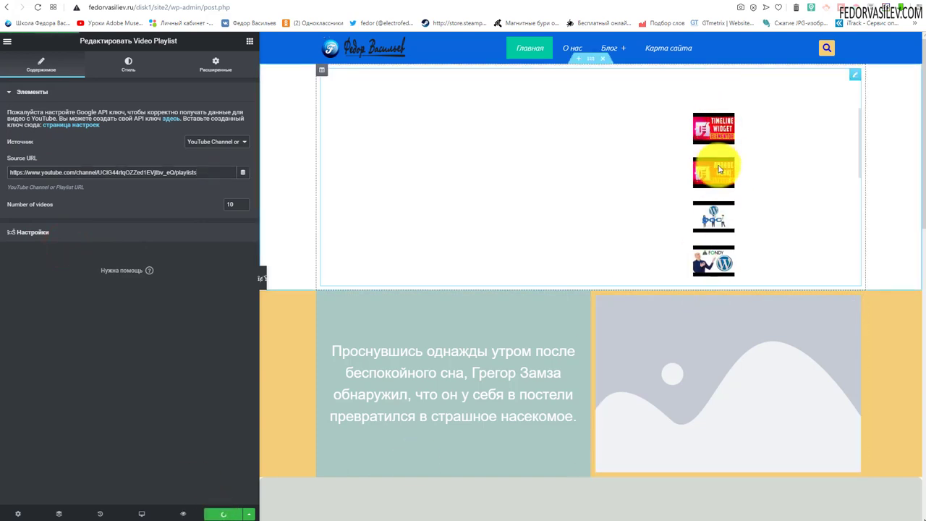
Step: Open the site's home page, reload it, and examine the published video playlist
{"action": "left_click_drag", "start_coordinate": [168, 7], "coordinate": [393, 6]}
{"action": "key", "text": "BackSpace"}
{"action": "key", "text": "Return"}
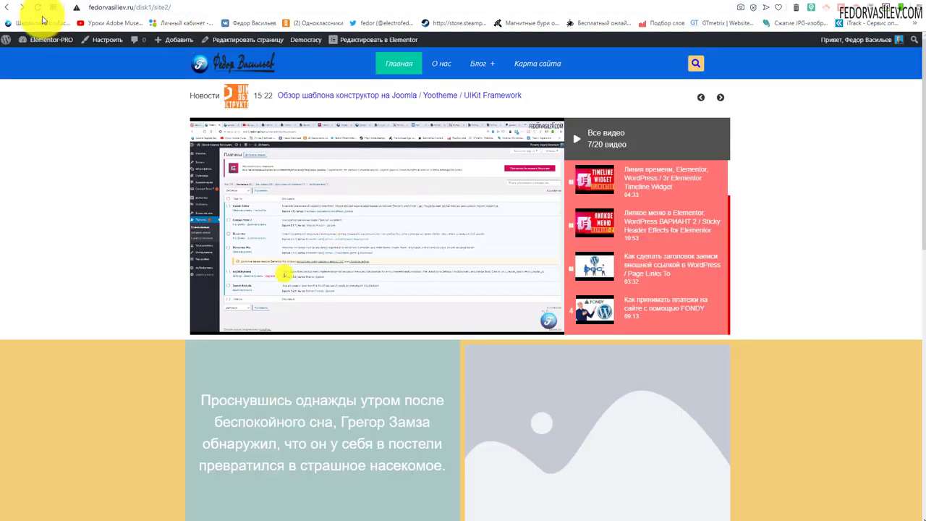
{"action": "left_click", "coordinate": [37, 8]}
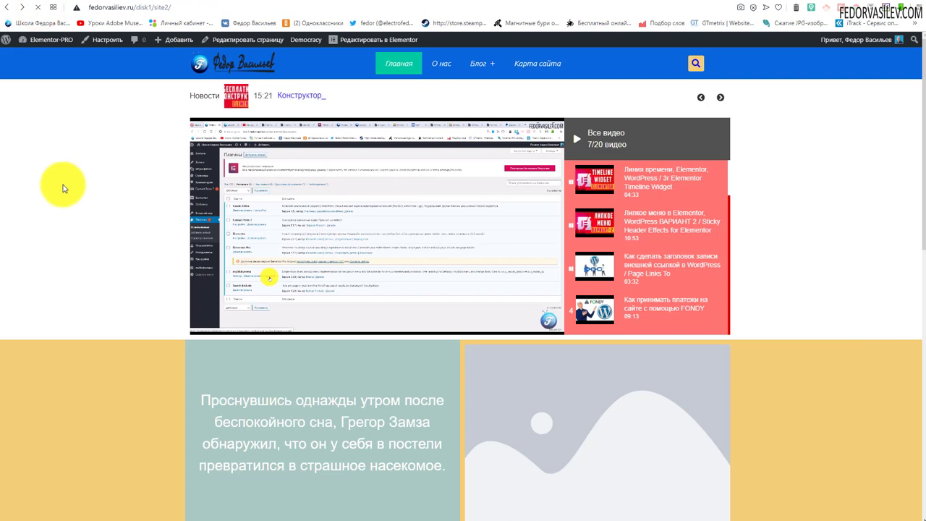
{"action": "scroll", "coordinate": [584, 234], "scroll_direction": "down", "scroll_amount": 1}
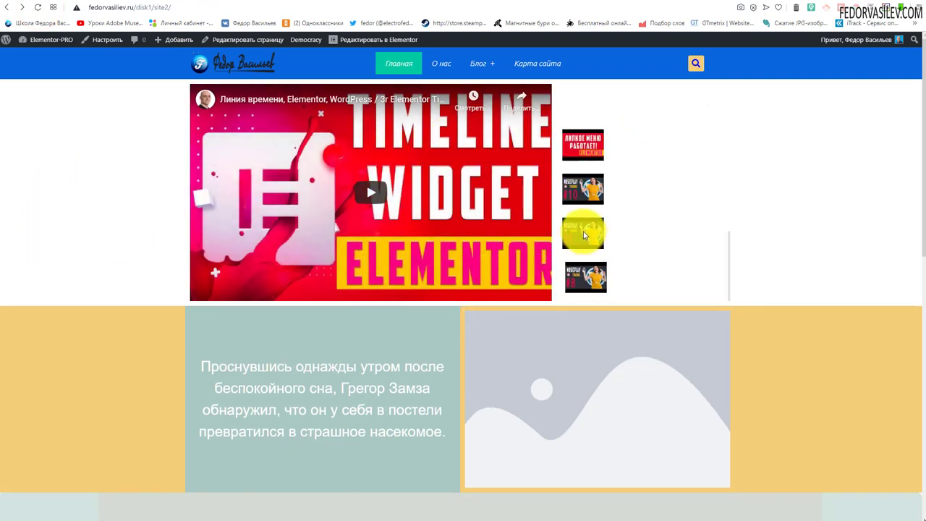
{"action": "scroll", "coordinate": [585, 233], "scroll_direction": "up", "scroll_amount": 1}
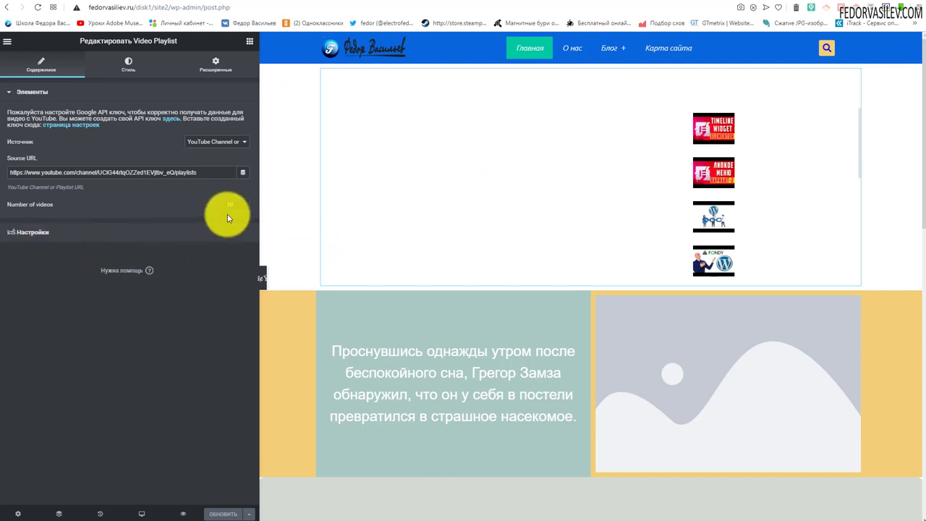
Step: Set the playlist's number of videos to 30 and its layout background (Фон макета) to the grey-blue preset colour
{"action": "type", "text": "30"}
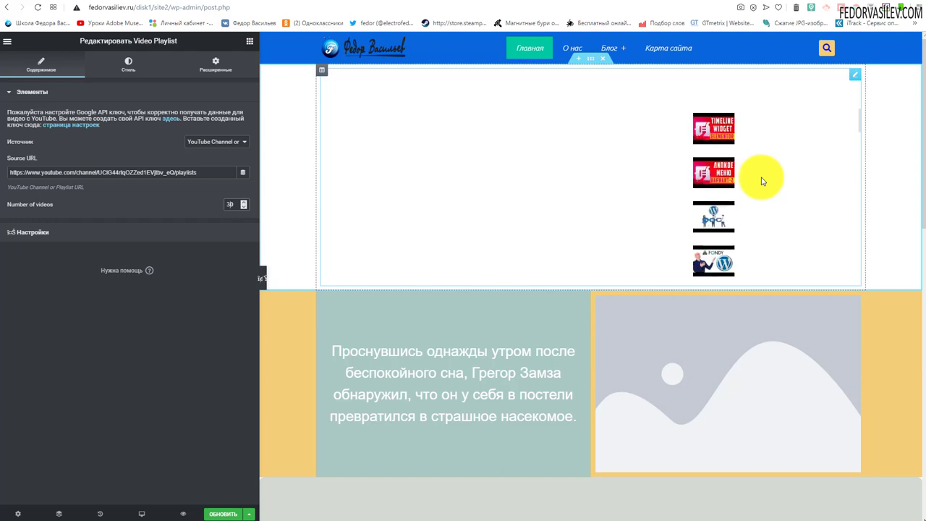
{"action": "left_click", "coordinate": [120, 69]}
{"action": "left_click", "coordinate": [49, 93]}
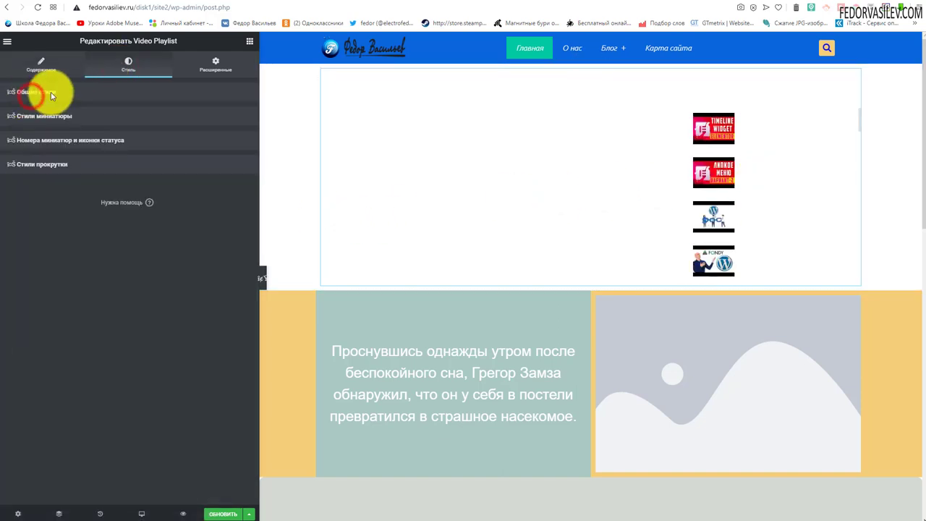
{"action": "left_click", "coordinate": [39, 94]}
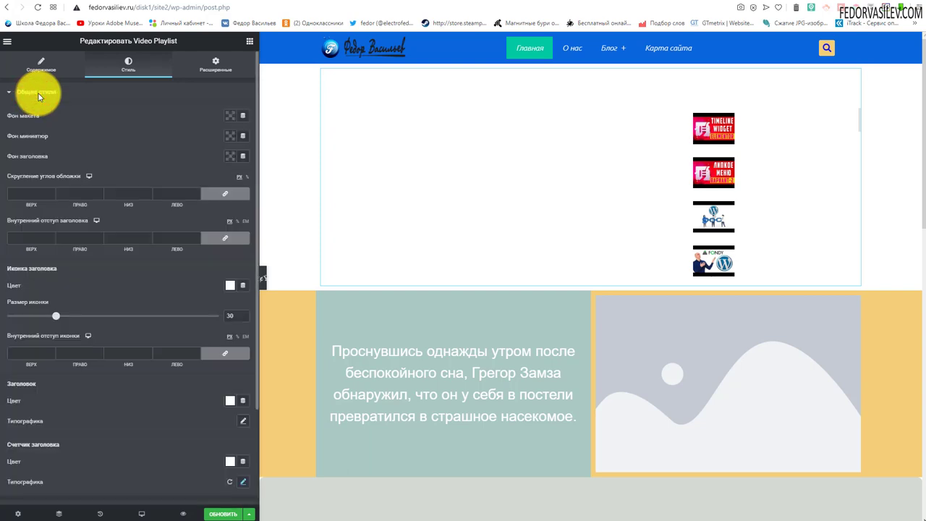
{"action": "left_click", "coordinate": [229, 119]}
{"action": "left_click", "coordinate": [197, 170]}
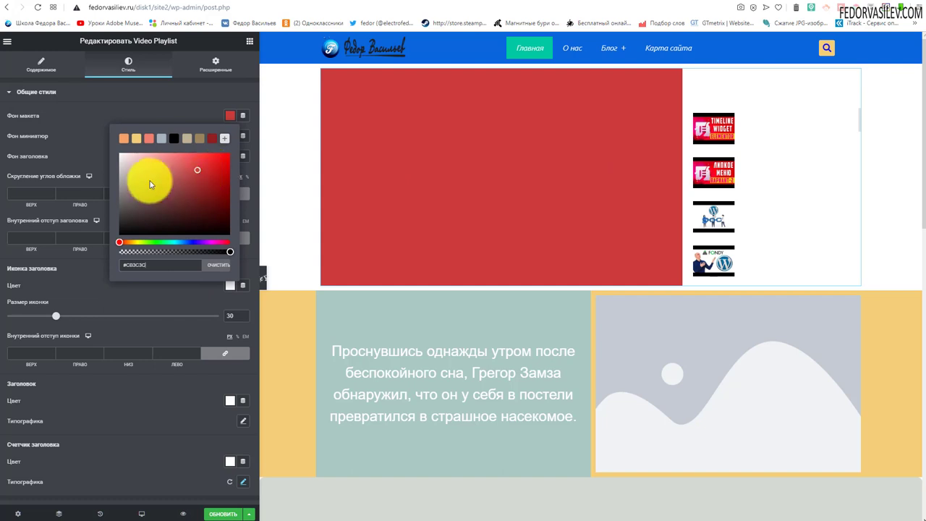
{"action": "left_click", "coordinate": [127, 155]}
{"action": "left_click", "coordinate": [212, 138]}
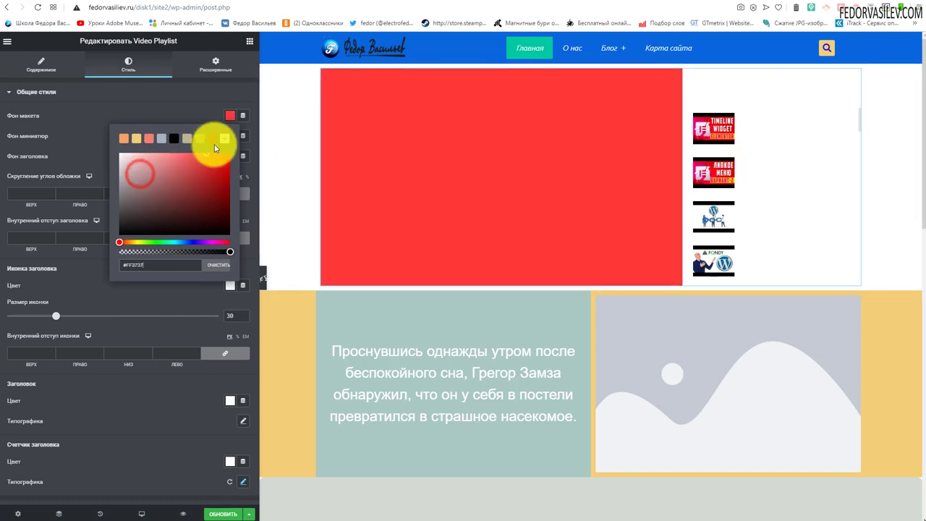
{"action": "left_click", "coordinate": [149, 139]}
{"action": "left_click", "coordinate": [163, 138]}
{"action": "left_click", "coordinate": [138, 136]}
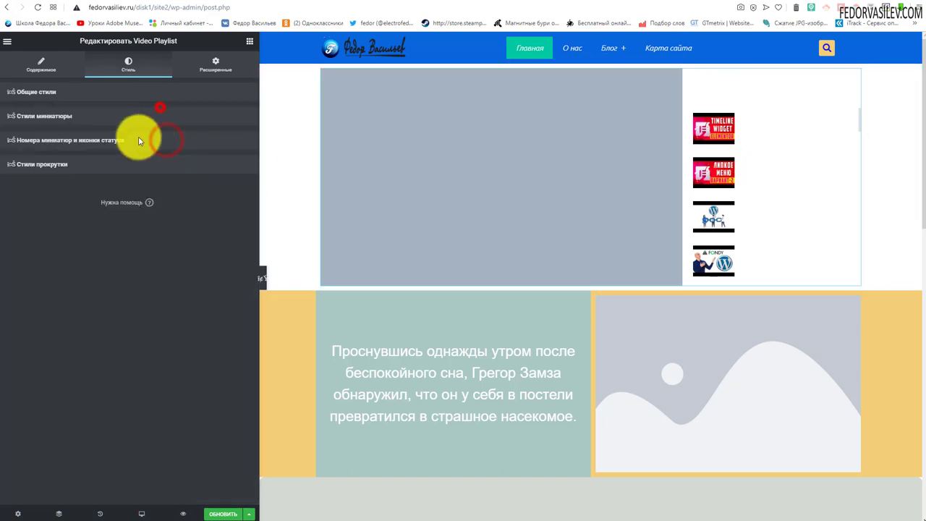
Step: Set the thumbnail list background (Фон миниатюр) to purple #7A1ED1 in the general styles
{"action": "left_click", "coordinate": [33, 94]}
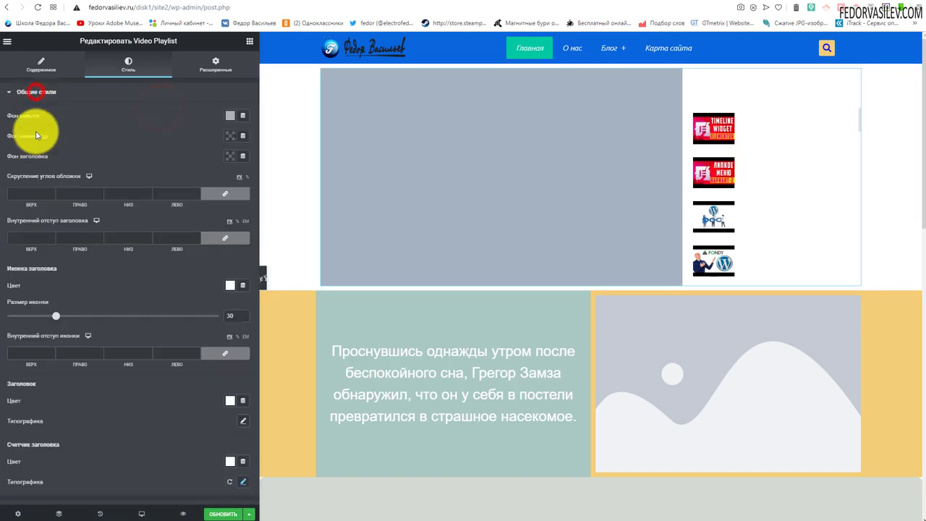
{"action": "left_click", "coordinate": [230, 137]}
{"action": "left_click", "coordinate": [214, 188]}
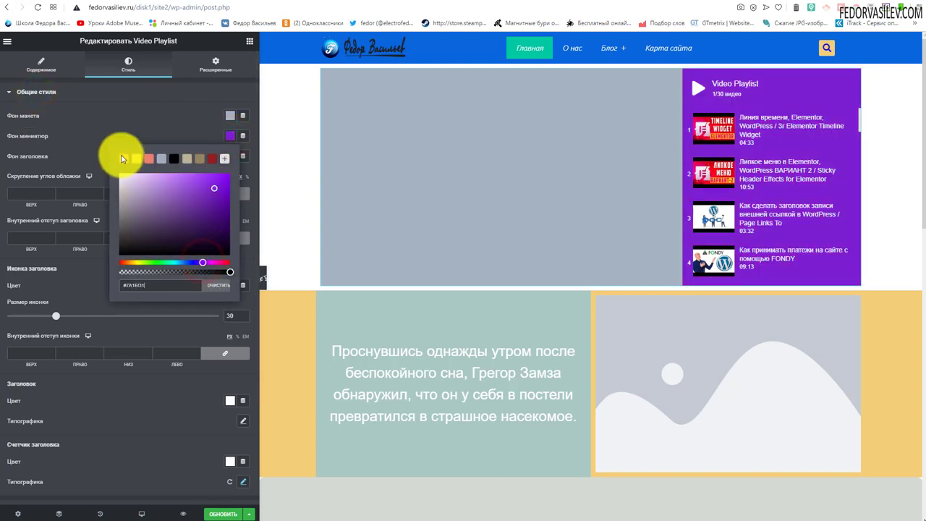
{"action": "left_click", "coordinate": [22, 128]}
Step: Set the playlist heading background (Фон заголовка) to the dark red preset colour
{"action": "left_click", "coordinate": [230, 156]}
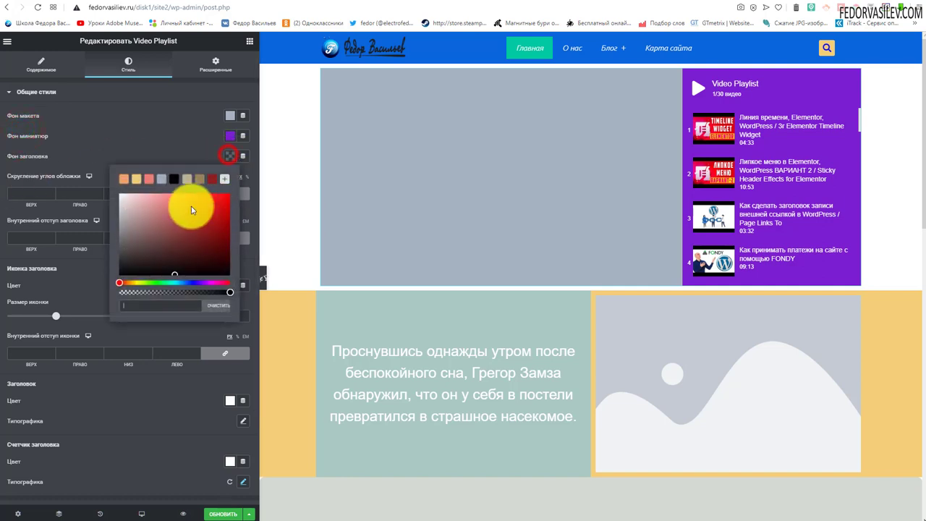
{"action": "left_click", "coordinate": [161, 178]}
{"action": "left_click", "coordinate": [230, 156]}
{"action": "left_click", "coordinate": [211, 179]}
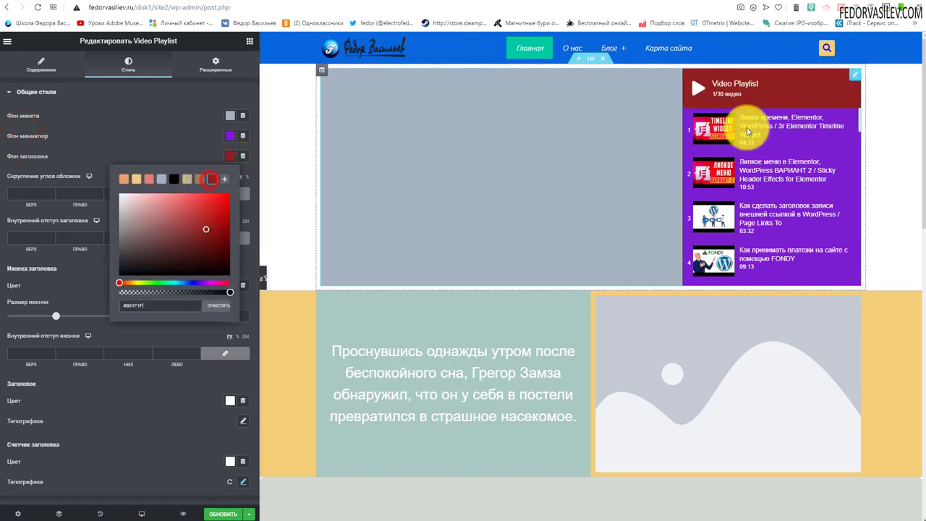
{"action": "left_click", "coordinate": [73, 157]}
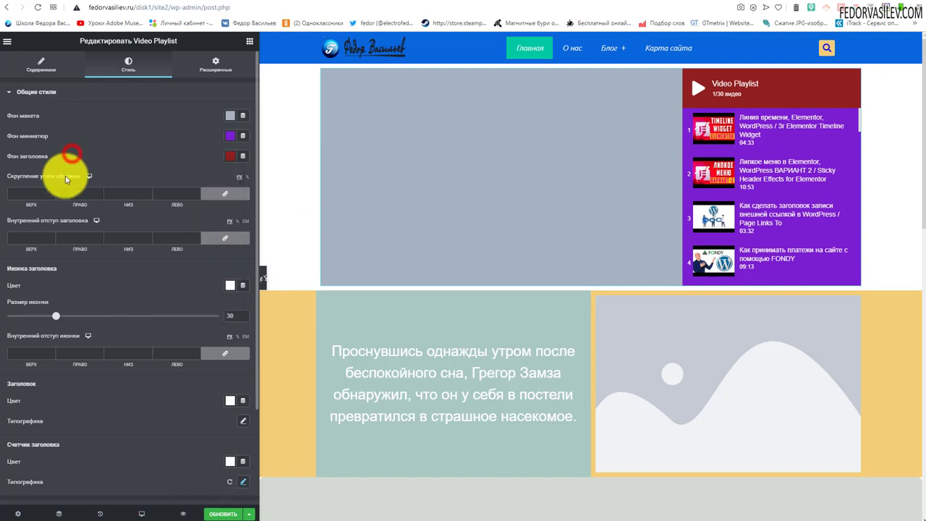
Step: Review the remaining general style options, return to the widget's content settings, and save the page update
{"action": "scroll", "coordinate": [103, 316], "scroll_direction": "down", "scroll_amount": 2}
{"action": "scroll", "coordinate": [101, 304], "scroll_direction": "up", "scroll_amount": 5}
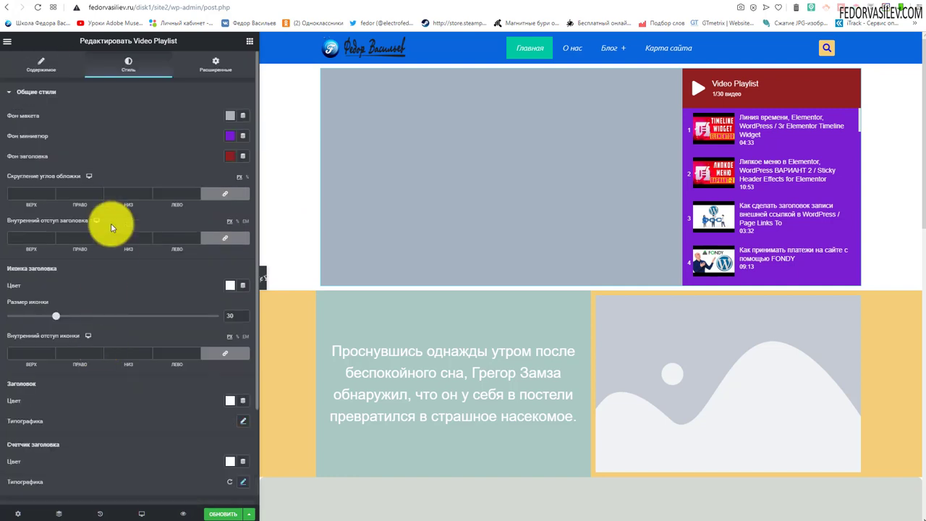
{"action": "left_click", "coordinate": [44, 91]}
{"action": "left_click", "coordinate": [51, 69]}
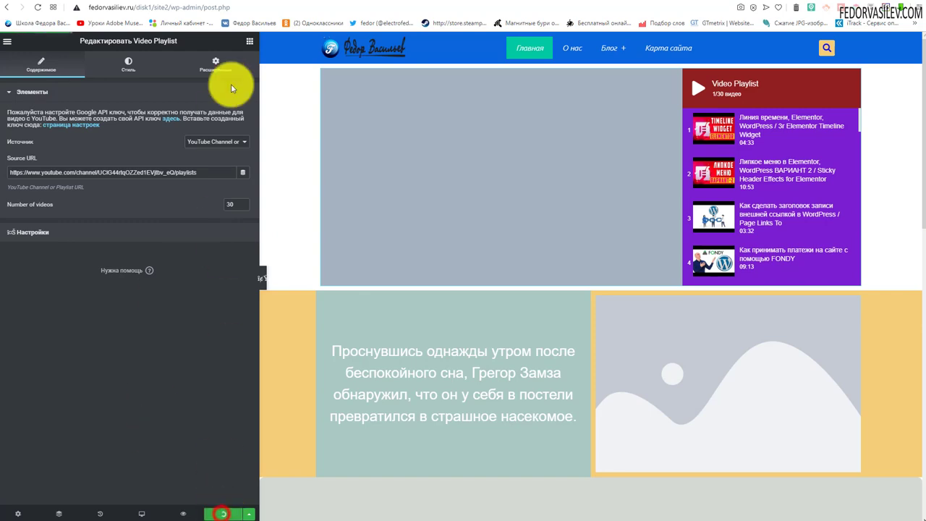
Step: Open the published home page, reload it, and play the seventh video in the playlist
{"action": "left_click", "coordinate": [7, 7]}
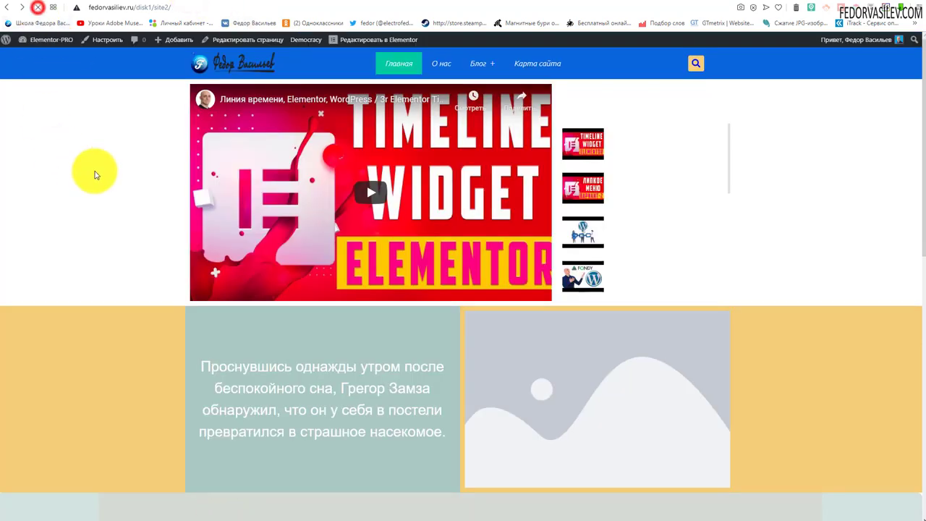
{"action": "scroll", "coordinate": [622, 181], "scroll_direction": "down", "scroll_amount": 3}
{"action": "left_click", "coordinate": [593, 240]}
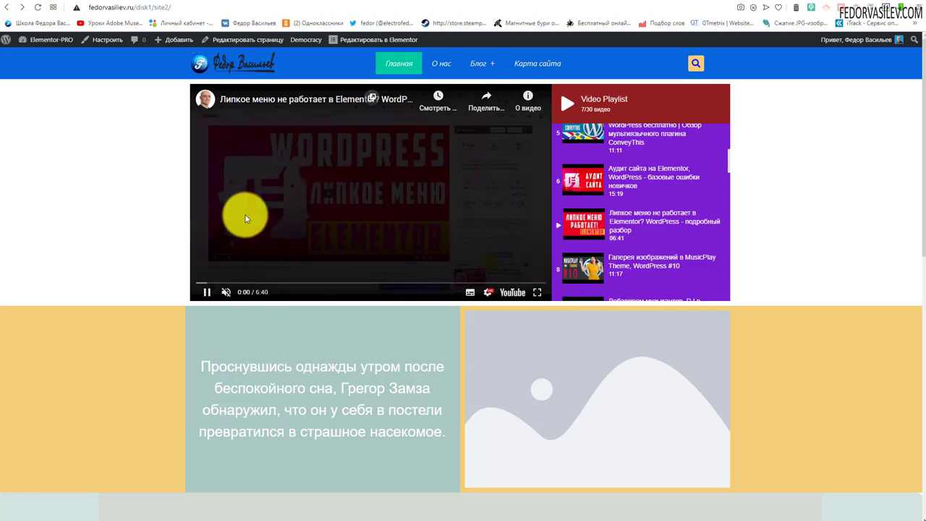
Step: Return to the editor, try the horizontal thumbnail orientation (Горизонтальная), and switch it back to vertical (Вертикальная)
{"action": "key", "text": "alt+Right"}
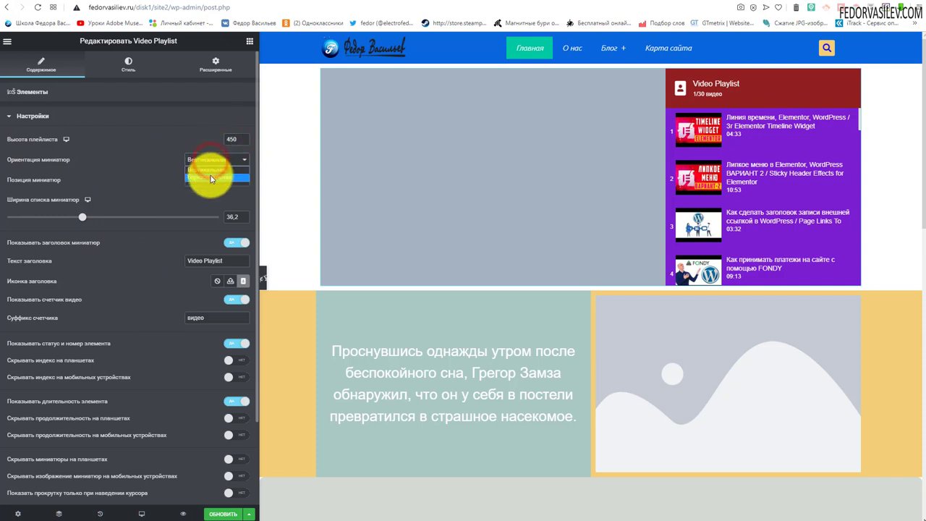
{"action": "left_click", "coordinate": [212, 179]}
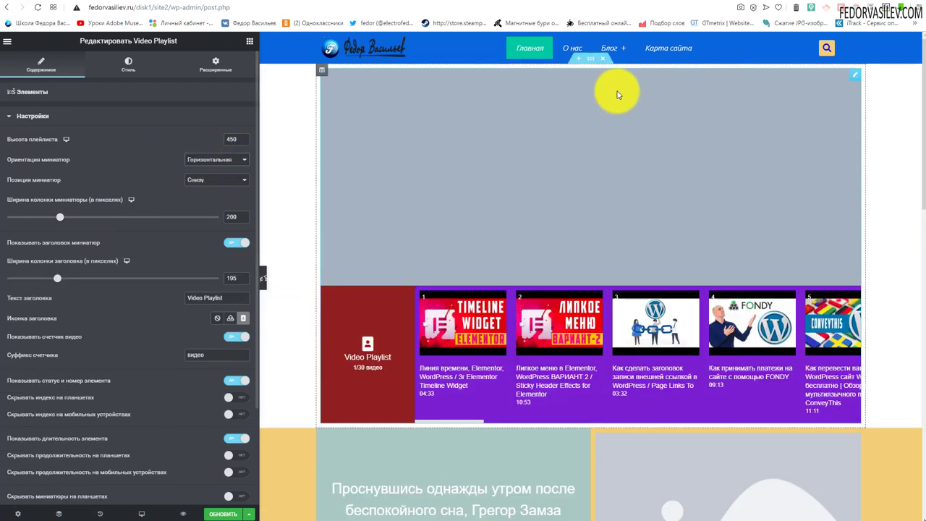
{"action": "left_click", "coordinate": [219, 159]}
{"action": "left_click", "coordinate": [214, 168]}
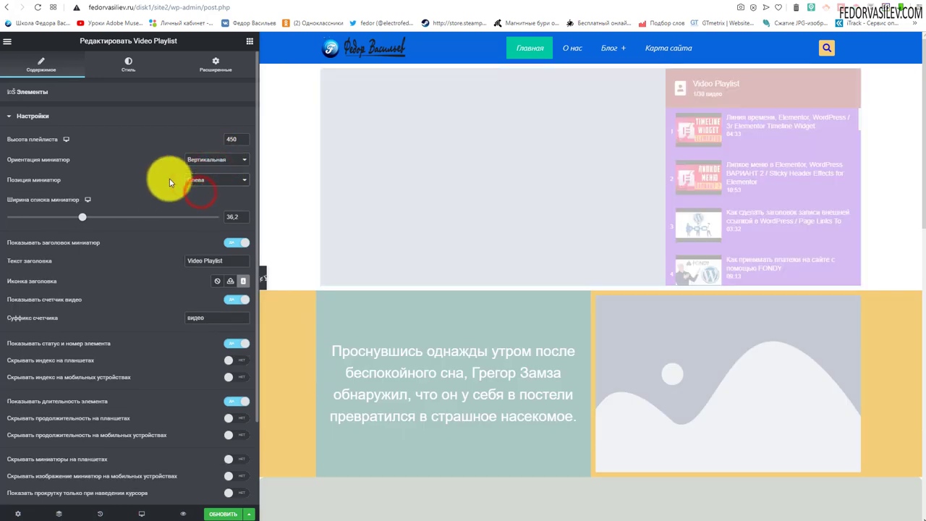
Step: Set the thumbnail position (Позиция миниатюр) to Справа and the thumbnail list width to 32,8
{"action": "left_click", "coordinate": [188, 180]}
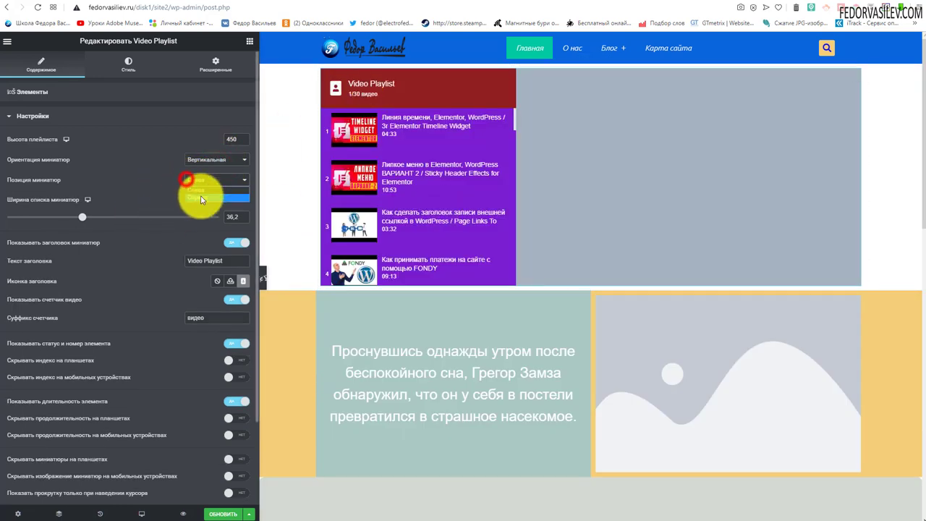
{"action": "left_click", "coordinate": [202, 198]}
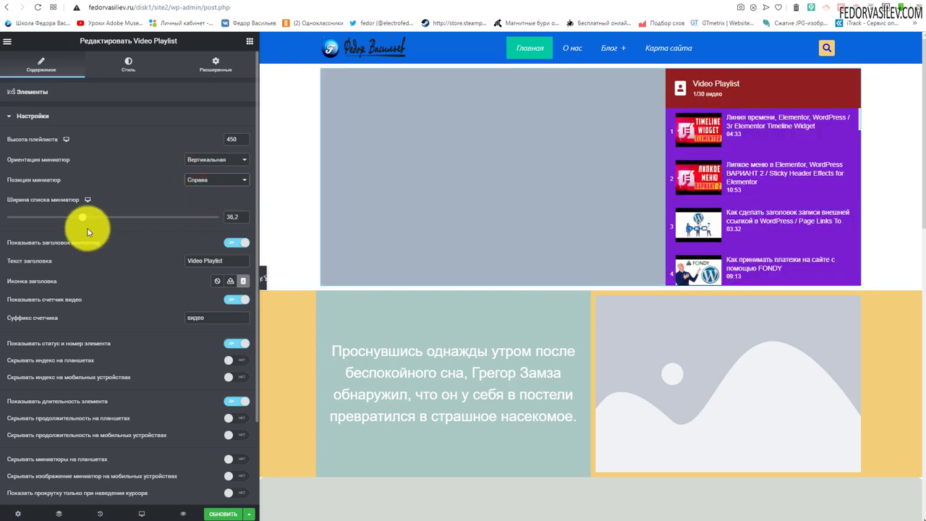
{"action": "mouse_move", "coordinate": [85, 221]}
{"action": "left_mouse_down"}
{"action": "mouse_move", "coordinate": [76, 225]}
{"action": "mouse_move", "coordinate": [134, 236]}
{"action": "mouse_move", "coordinate": [80, 225]}
{"action": "left_mouse_up"}
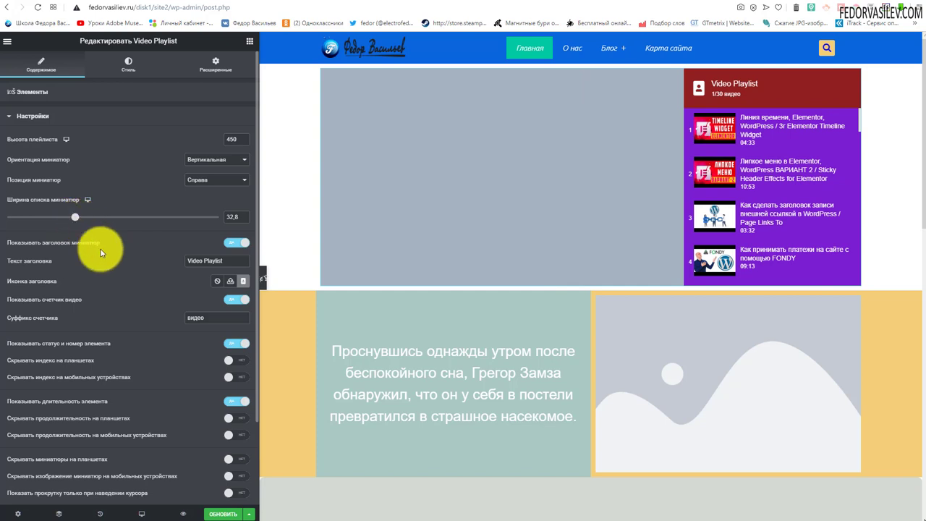
Step: Switch the thumbnail heading (Показывать заголовок миниатюр) off and on again, and select its heading text
{"action": "left_click", "coordinate": [239, 243]}
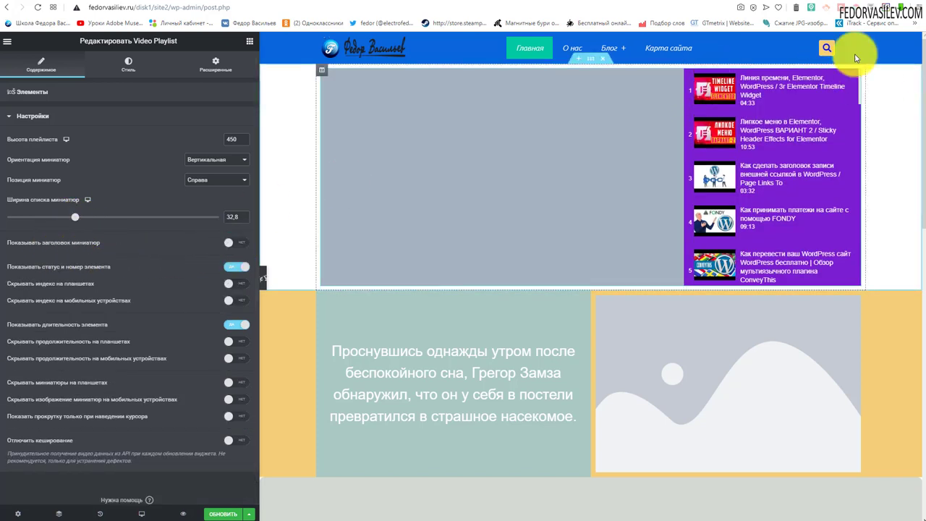
{"action": "left_click", "coordinate": [239, 242]}
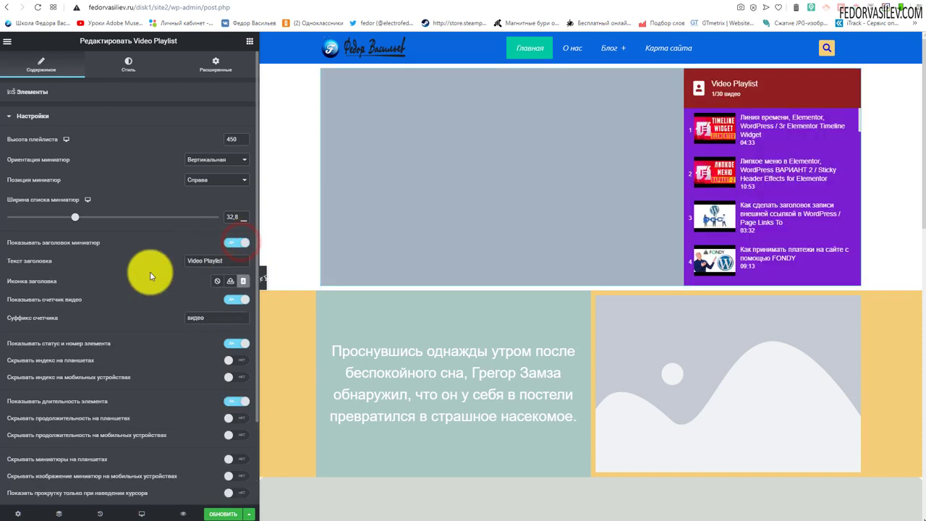
{"action": "scroll", "coordinate": [179, 264], "scroll_direction": "down", "scroll_amount": 1}
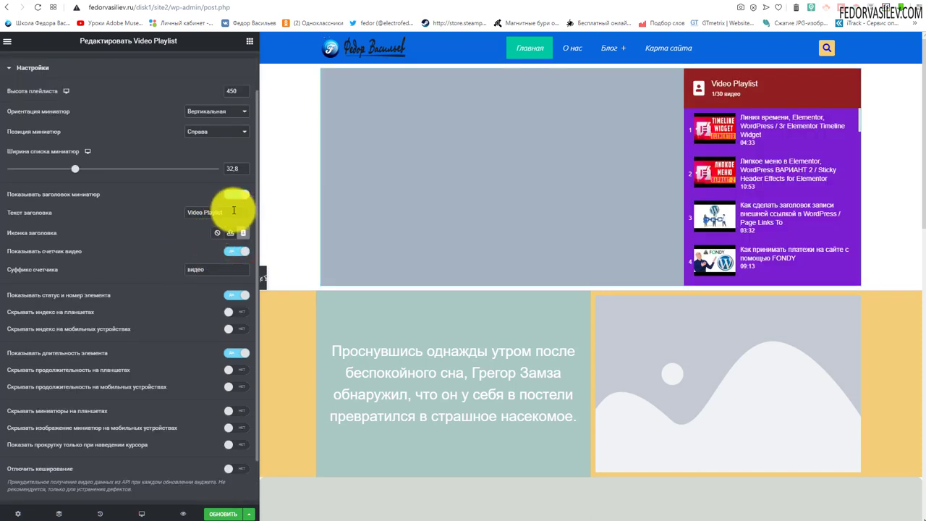
{"action": "left_click_drag", "start_coordinate": [233, 211], "coordinate": [151, 207]}
{"action": "scroll", "coordinate": [151, 207], "scroll_direction": "up", "scroll_amount": 1}
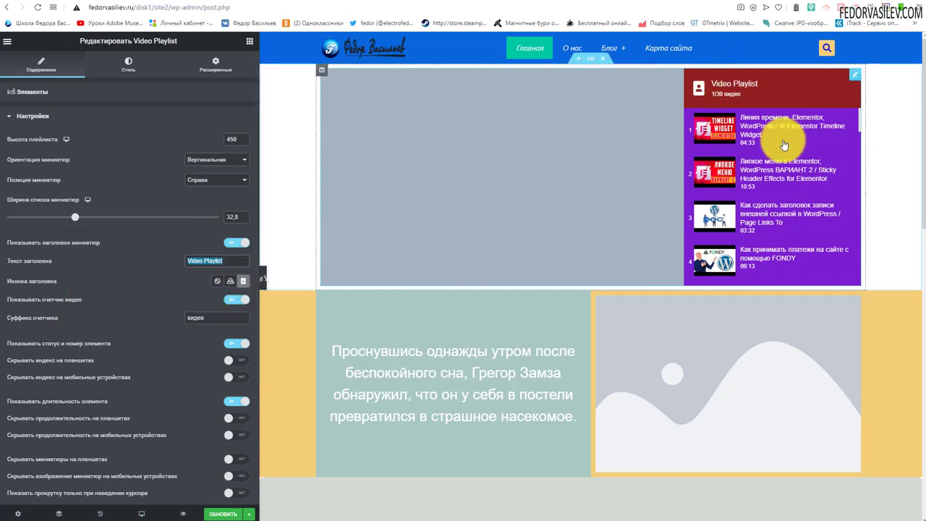
Step: Replace the playlist heading icon with the praying hands icon from the icon library
{"action": "left_click", "coordinate": [243, 284]}
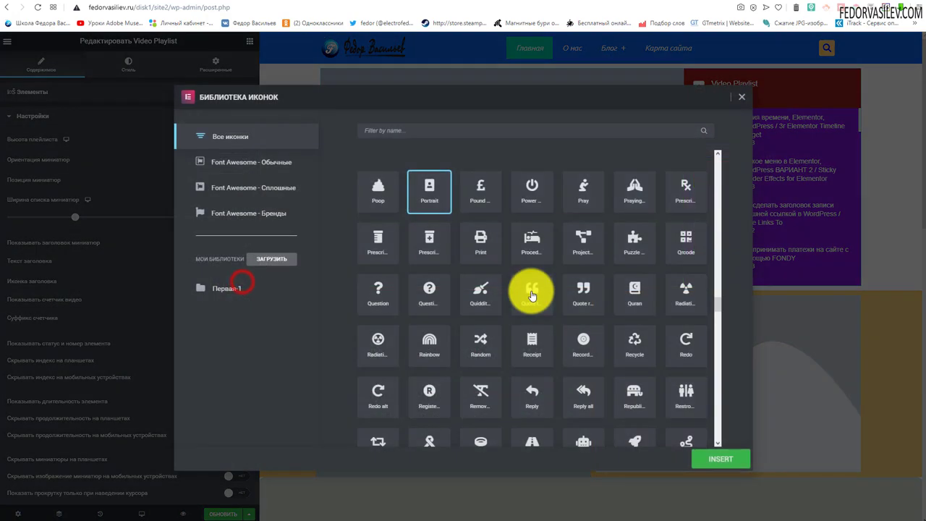
{"action": "left_click", "coordinate": [636, 189]}
{"action": "left_click", "coordinate": [716, 463]}
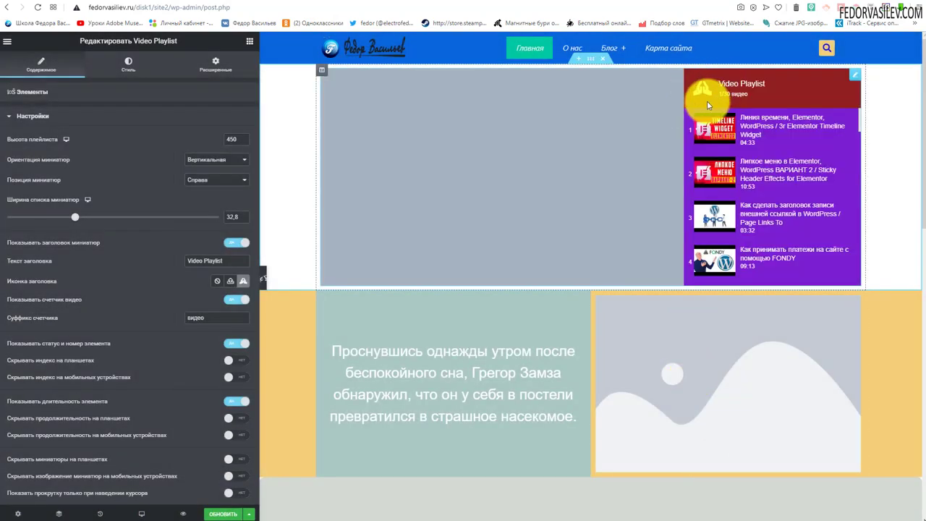
Step: Switch the item status and number display (Показывать статус и номер элемента) off and on again, and look over the remaining display options
{"action": "scroll", "coordinate": [181, 289], "scroll_direction": "down", "scroll_amount": 3}
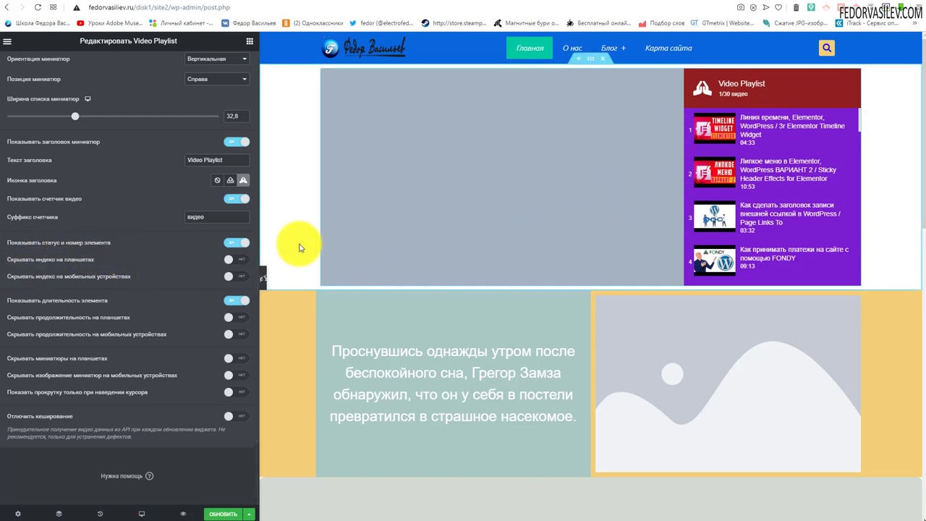
{"action": "left_click", "coordinate": [228, 247]}
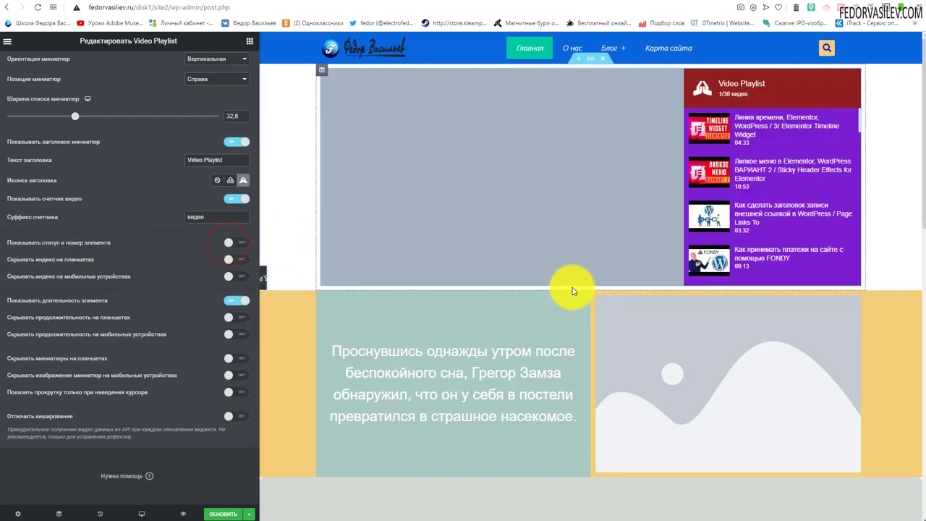
{"action": "left_click", "coordinate": [238, 243]}
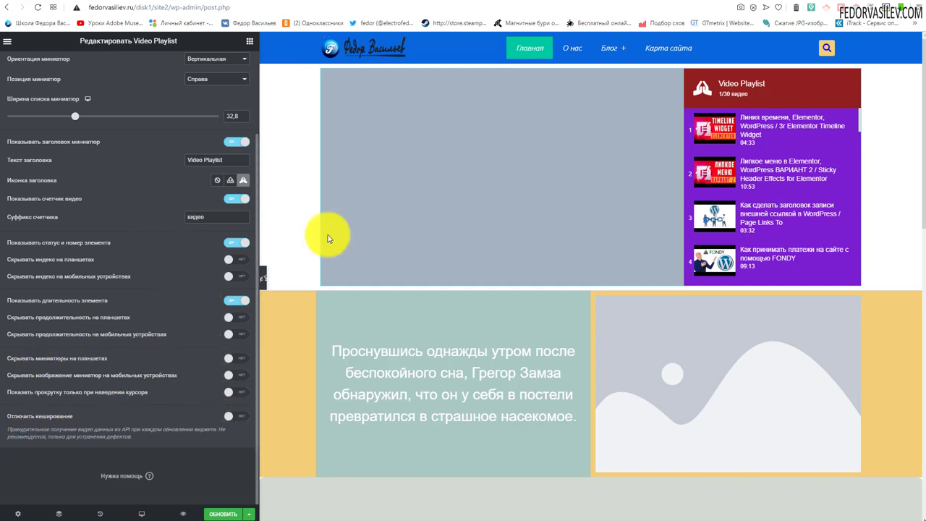
{"action": "scroll", "coordinate": [187, 374], "scroll_direction": "up", "scroll_amount": 1}
{"action": "scroll", "coordinate": [160, 321], "scroll_direction": "down", "scroll_amount": 1}
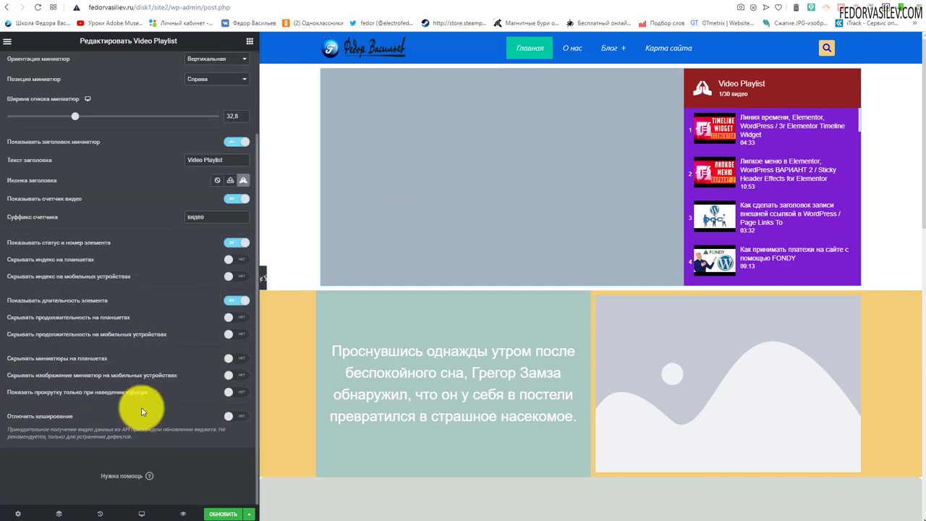
Step: Collapse the playlist settings and set the source (Источник) to Custom Video List in the elements section
{"action": "scroll", "coordinate": [149, 304], "scroll_direction": "up", "scroll_amount": 2}
{"action": "left_click", "coordinate": [43, 116]}
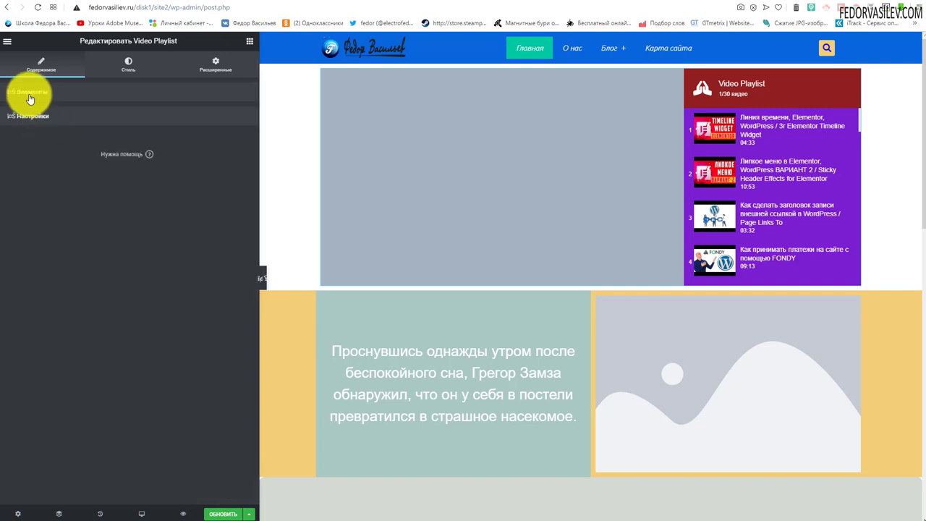
{"action": "left_click", "coordinate": [37, 93]}
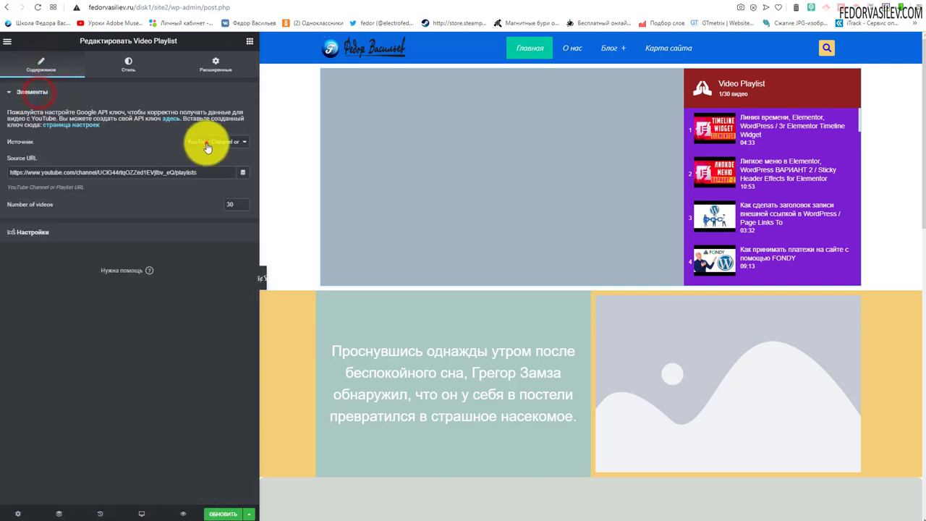
{"action": "left_click", "coordinate": [207, 143]}
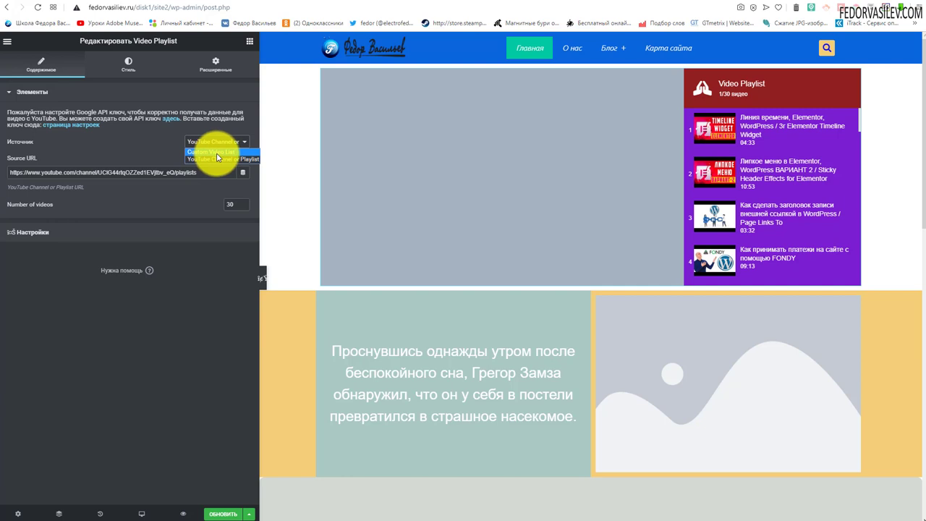
{"action": "left_click", "coordinate": [216, 152]}
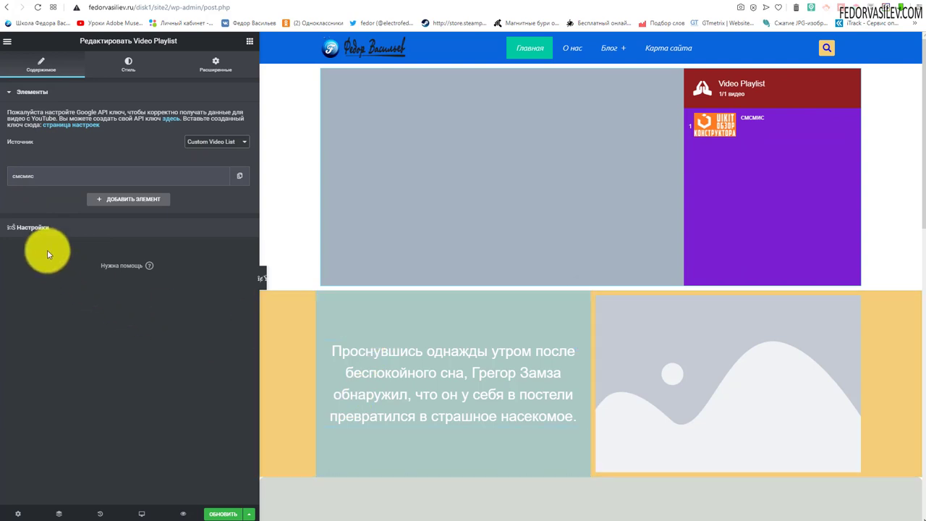
Step: Open the video item смсмис, remove its custom thumbnail, and look over its title and URL fields
{"action": "left_click", "coordinate": [41, 176]}
{"action": "mouse_move", "coordinate": [140, 321]}
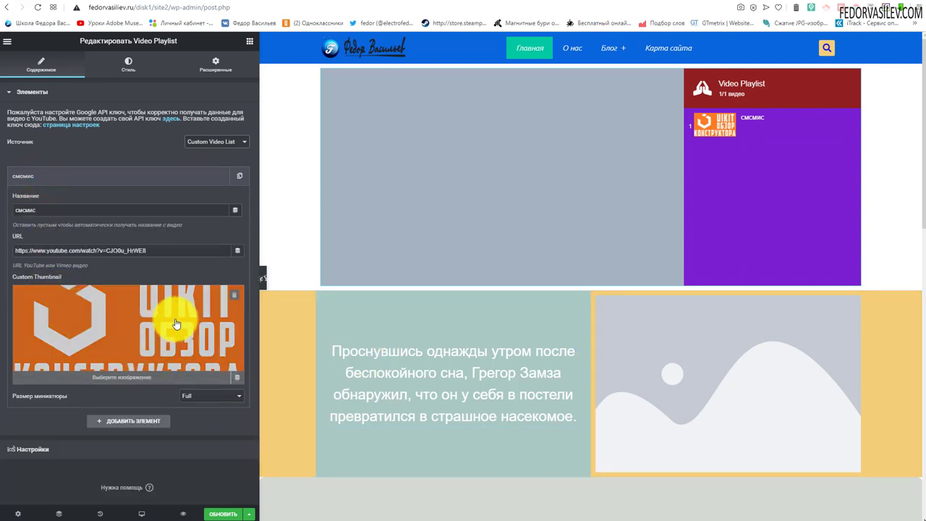
{"action": "left_click", "coordinate": [232, 293]}
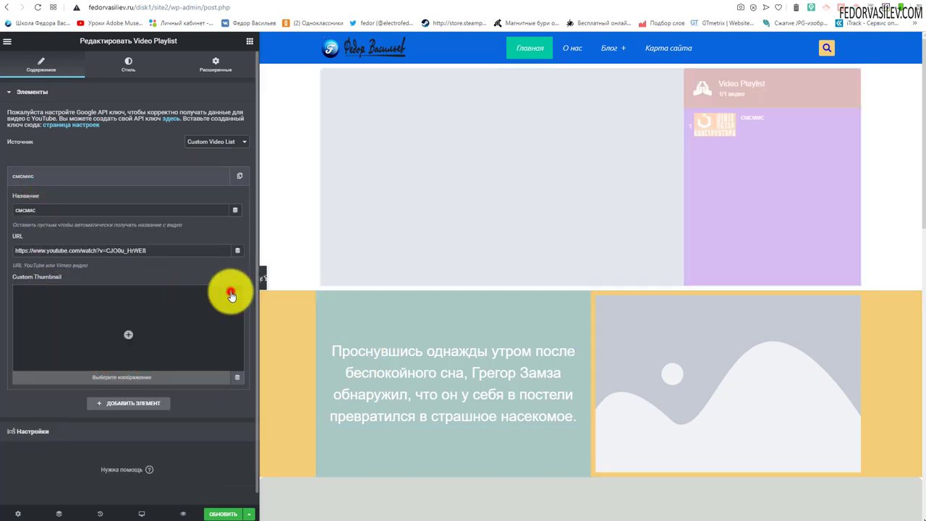
{"action": "left_click_drag", "start_coordinate": [46, 209], "coordinate": [0, 211]}
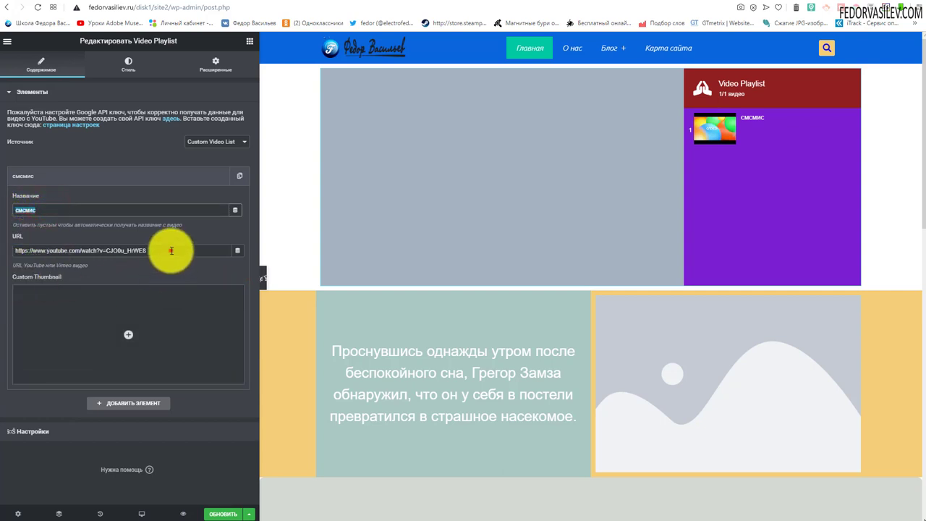
{"action": "left_click_drag", "start_coordinate": [171, 250], "coordinate": [2, 250]}
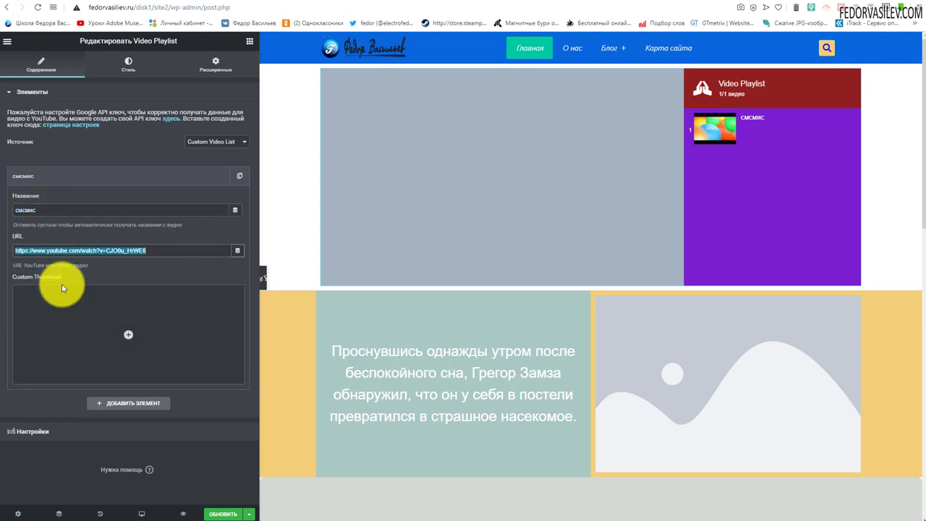
Step: Insert the orange UIKit #2 template image as the item's custom thumbnail and keep the thumbnail size at Full
{"action": "left_click", "coordinate": [105, 333]}
{"action": "left_click", "coordinate": [276, 310]}
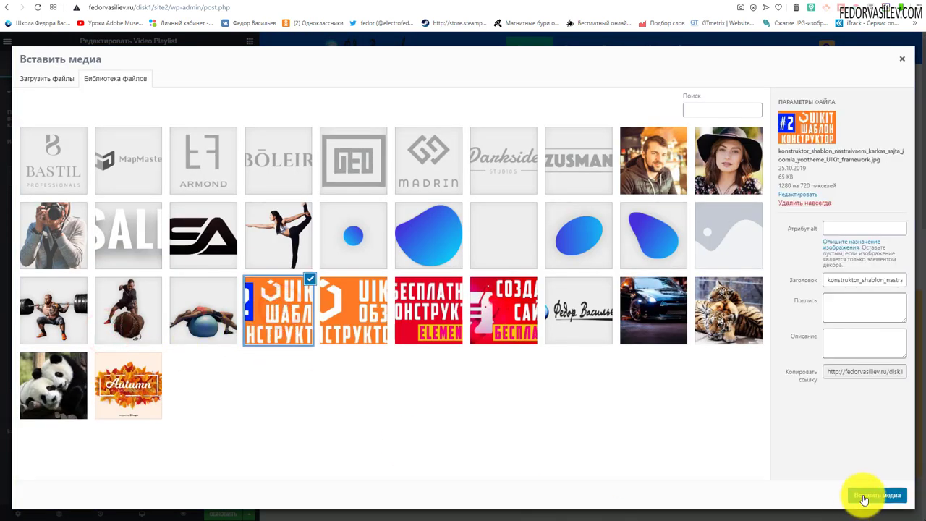
{"action": "left_click", "coordinate": [877, 496]}
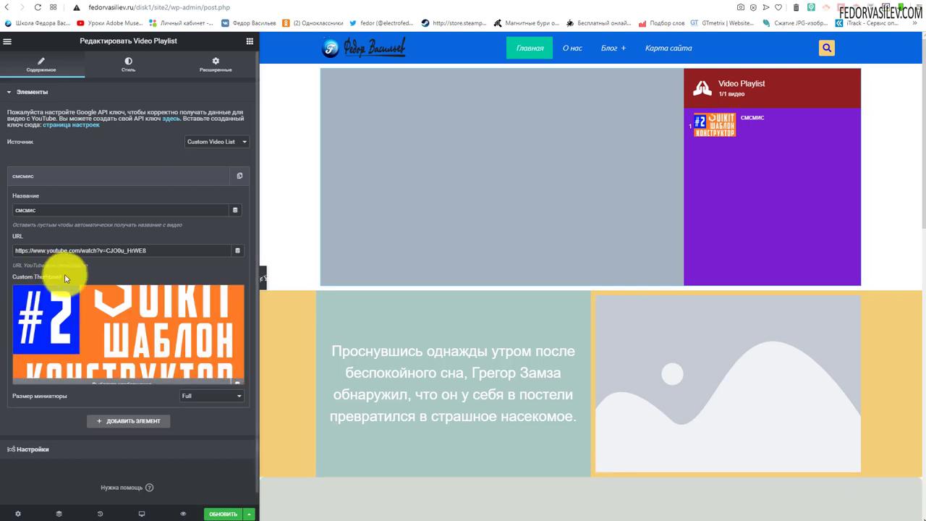
{"action": "left_click", "coordinate": [192, 397]}
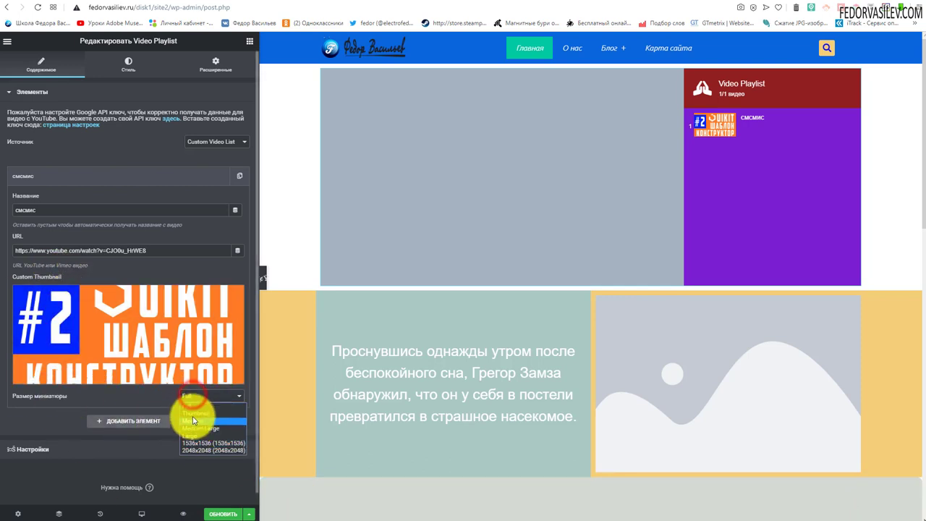
{"action": "left_click", "coordinate": [193, 406]}
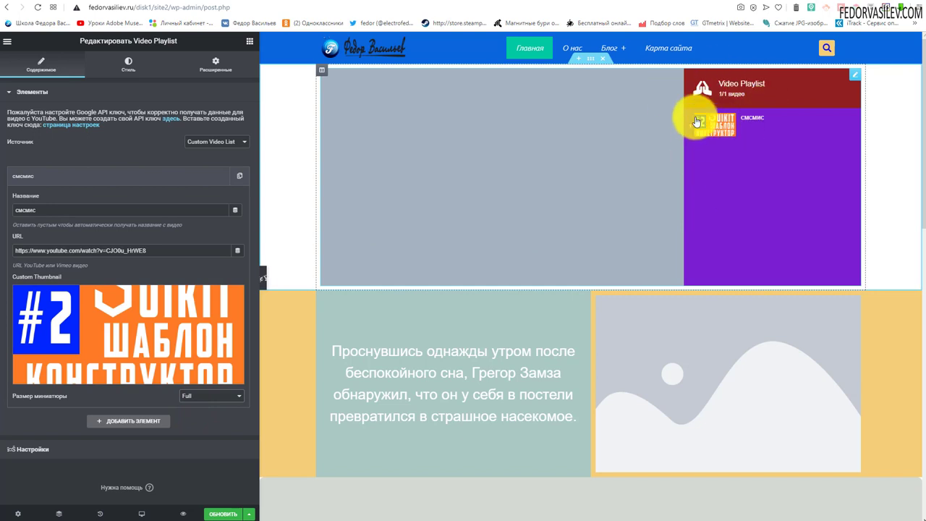
Step: Collapse the video item and duplicate it five times in the custom video list
{"action": "left_click", "coordinate": [60, 184]}
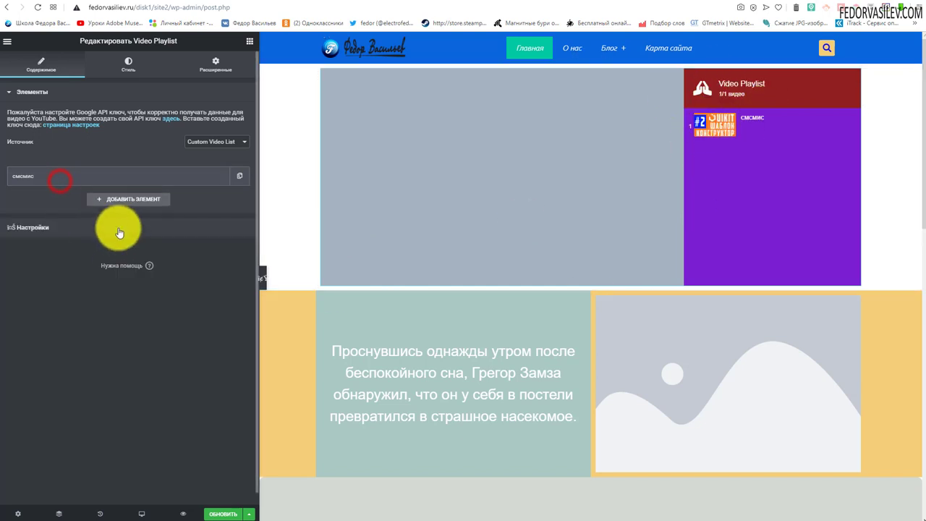
{"action": "left_click", "coordinate": [220, 176]}
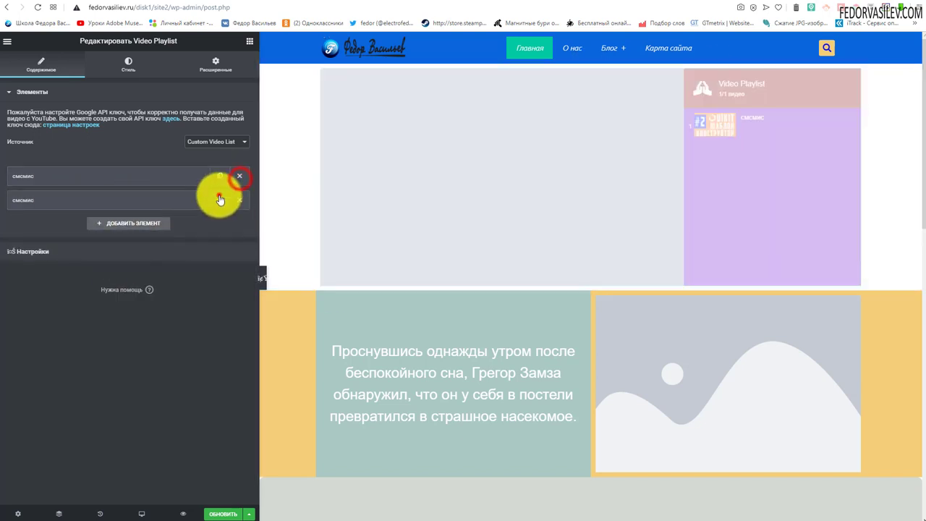
{"action": "left_click", "coordinate": [220, 200]}
{"action": "left_click", "coordinate": [220, 224]}
{"action": "left_click", "coordinate": [220, 248]}
{"action": "left_click", "coordinate": [220, 272]}
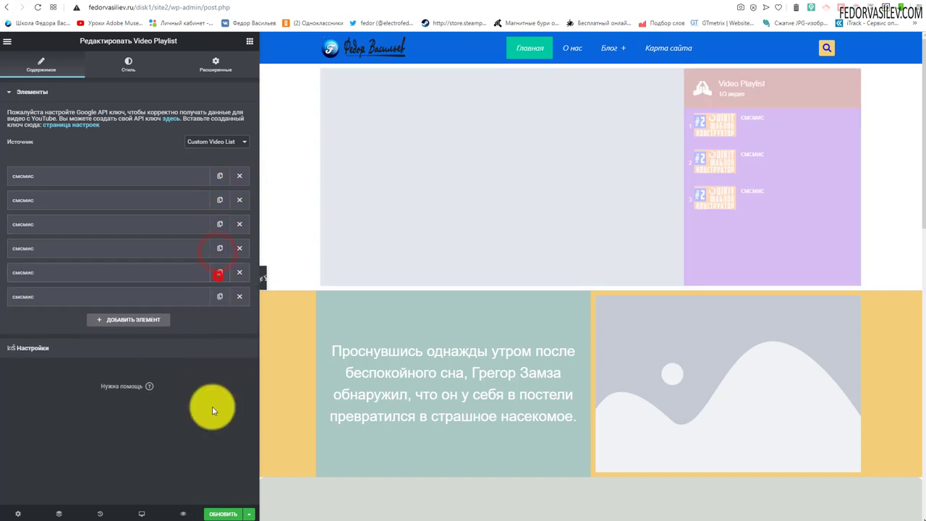
Step: Expand the second and third video items in turn to check their title, URL and thumbnail fields, collapsing each again
{"action": "left_click", "coordinate": [27, 201]}
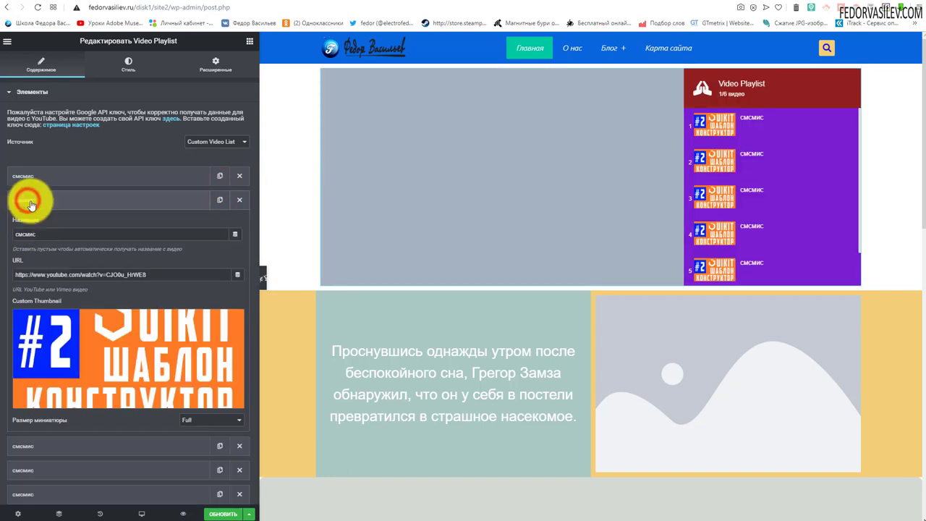
{"action": "left_click", "coordinate": [26, 201]}
{"action": "left_click", "coordinate": [28, 224]}
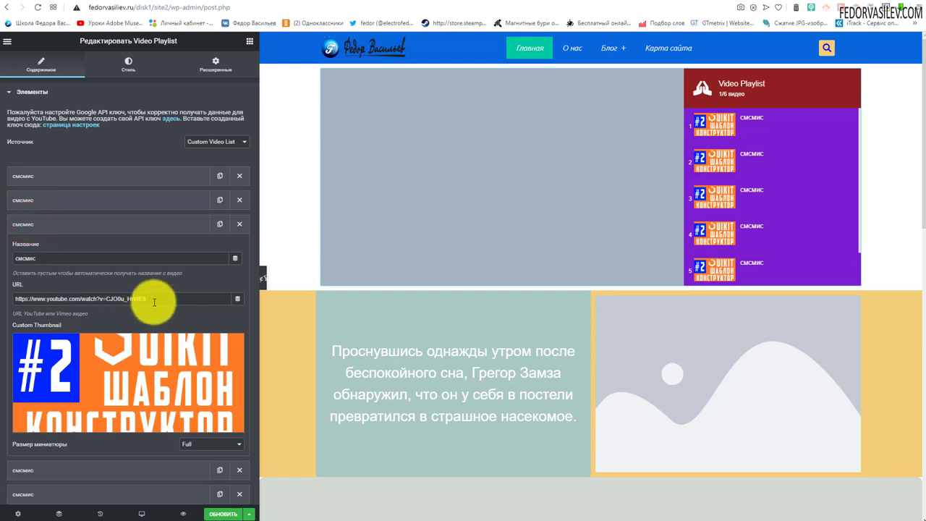
{"action": "left_click", "coordinate": [32, 225]}
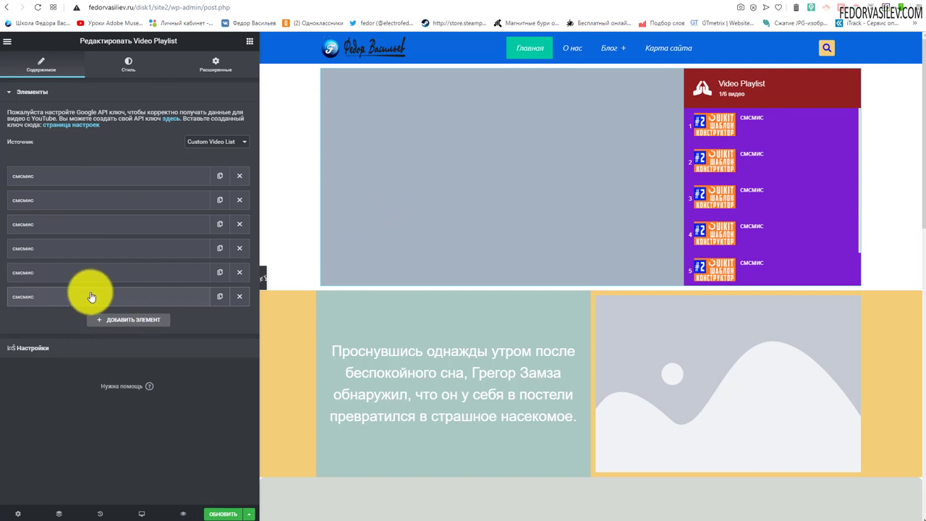
Step: Update the page with the six-item custom video list and reload the published site page
{"action": "left_click", "coordinate": [215, 514]}
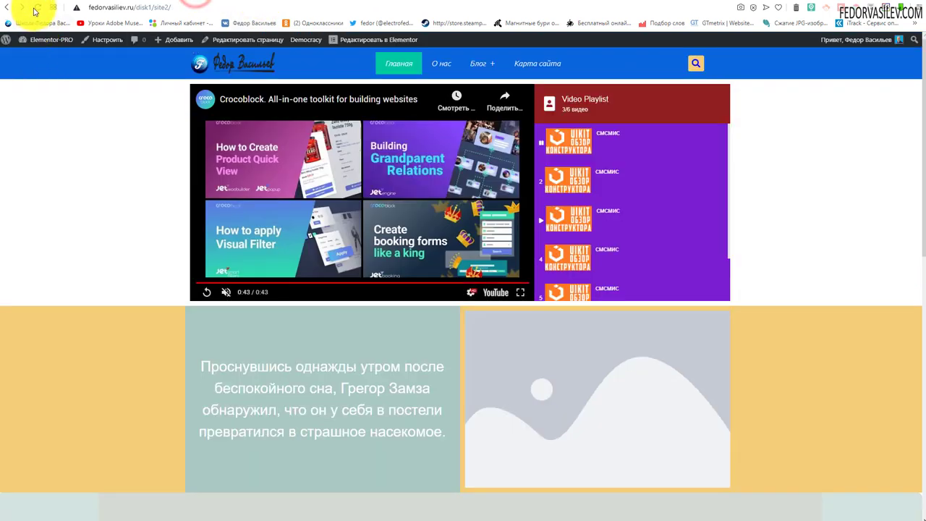
{"action": "left_click", "coordinate": [35, 9]}
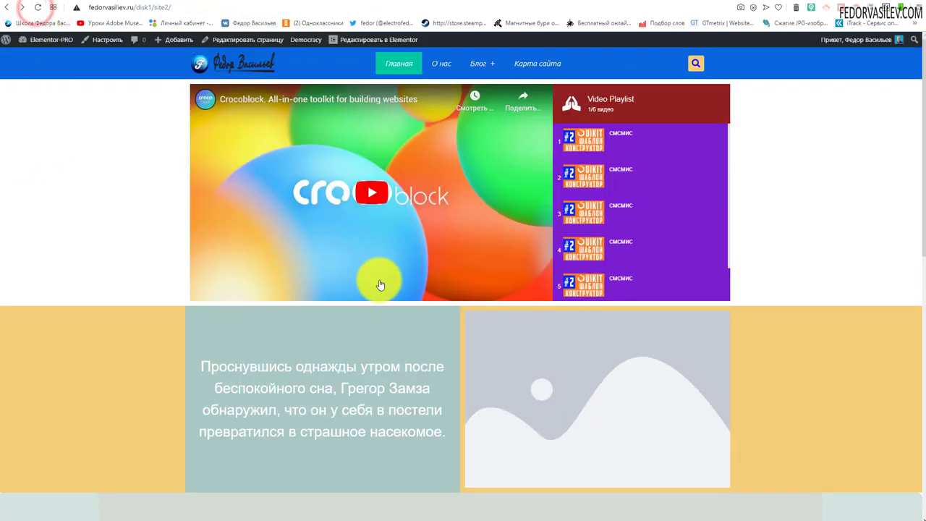
Step: Test the published playlist by playing its third, fifth and second videos and pausing the player in between
{"action": "left_click", "coordinate": [571, 227]}
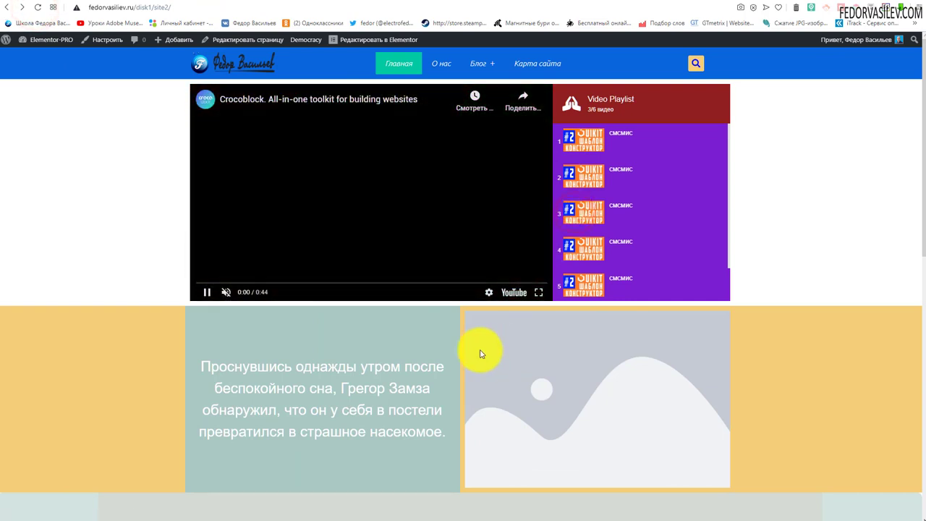
{"action": "left_click", "coordinate": [300, 242]}
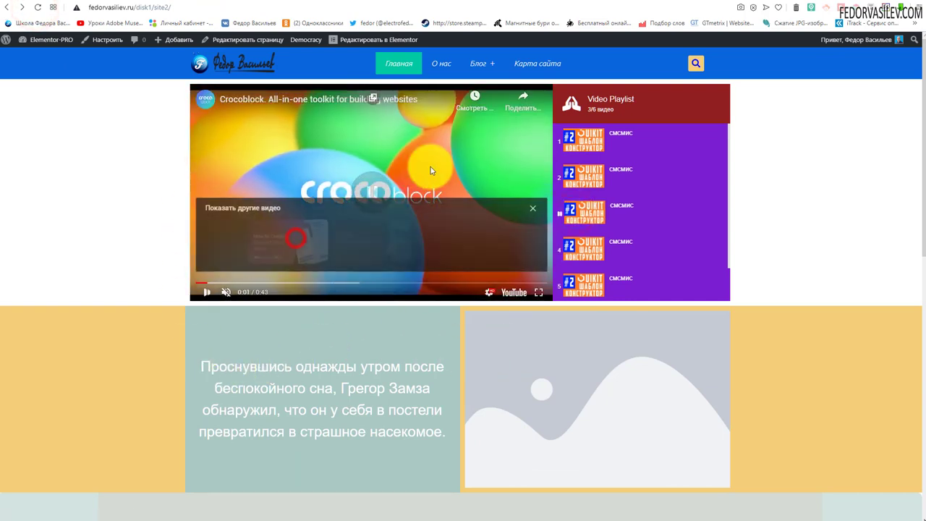
{"action": "left_click", "coordinate": [572, 282]}
{"action": "scroll", "coordinate": [487, 229], "scroll_direction": "down", "scroll_amount": 1}
{"action": "scroll", "coordinate": [438, 221], "scroll_direction": "up", "scroll_amount": 1}
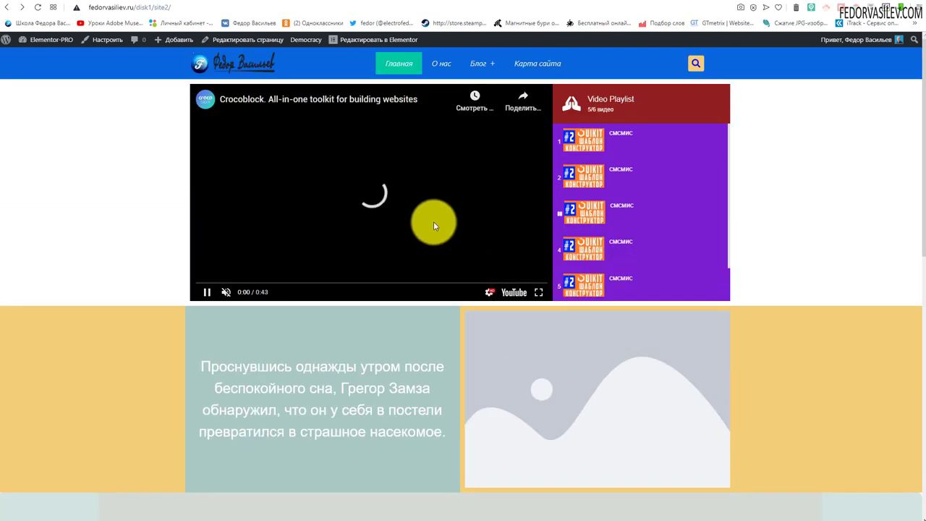
{"action": "left_click", "coordinate": [570, 176]}
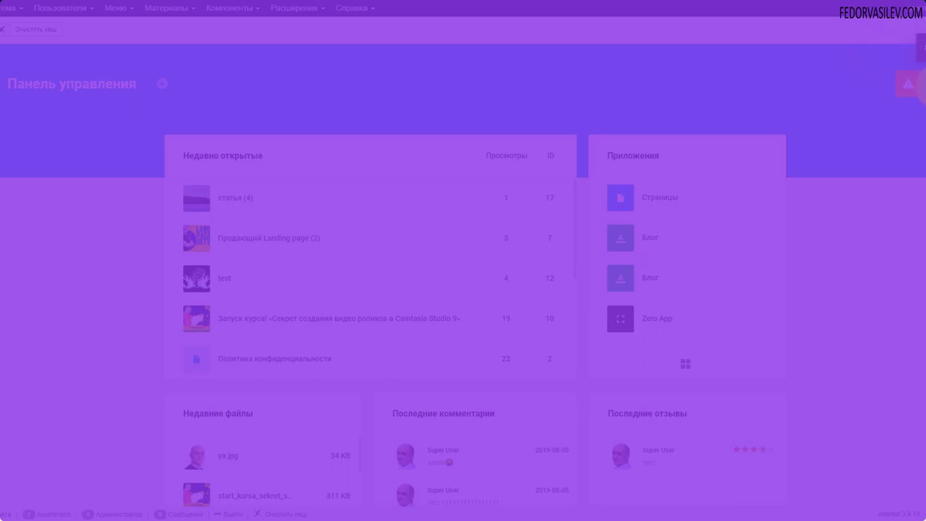
{"action": "left_click", "coordinate": [918, 91]}
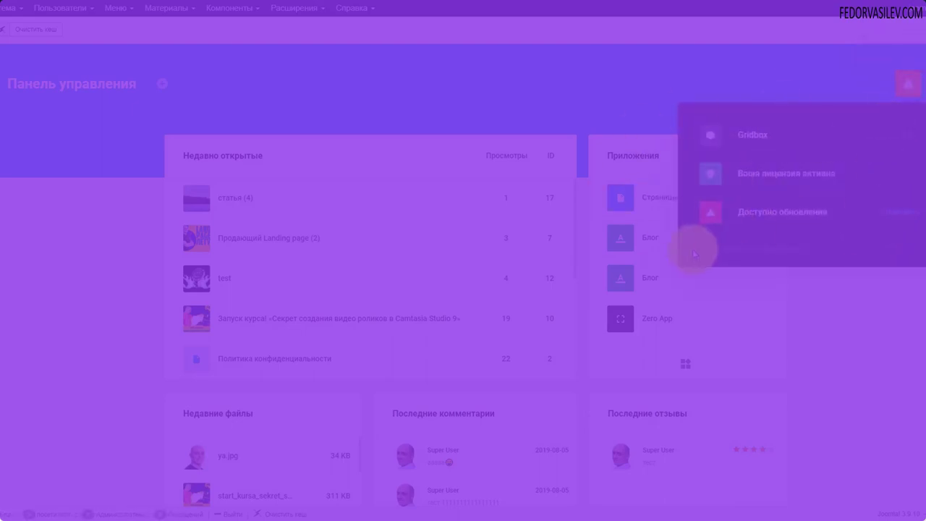
{"action": "left_click", "coordinate": [757, 178]}
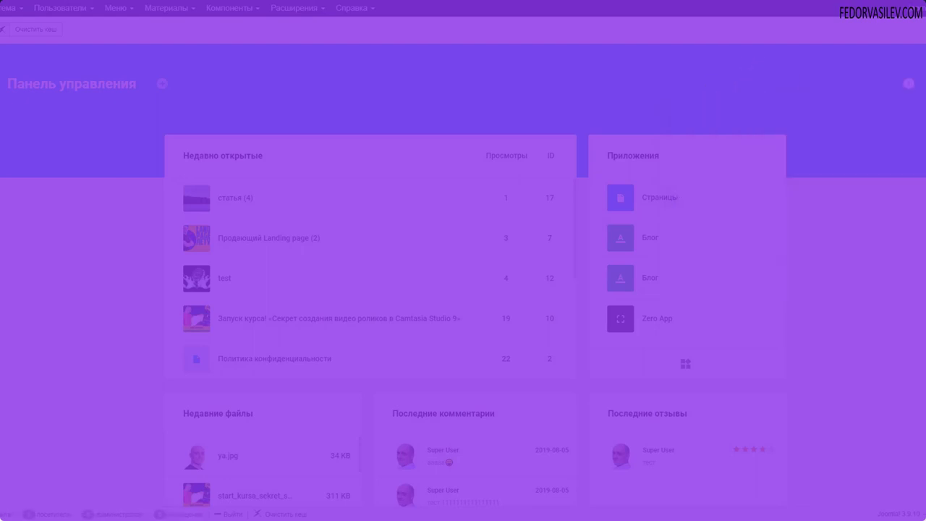
{"action": "left_click", "coordinate": [620, 318]}
{"action": "left_click", "coordinate": [17, 174]}
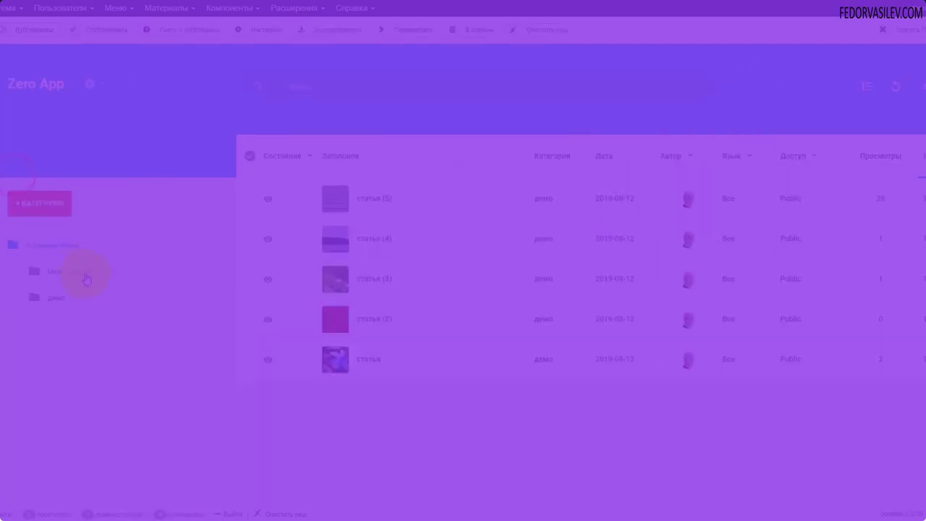
{"action": "left_click", "coordinate": [90, 84]}
{"action": "left_click", "coordinate": [97, 215]}
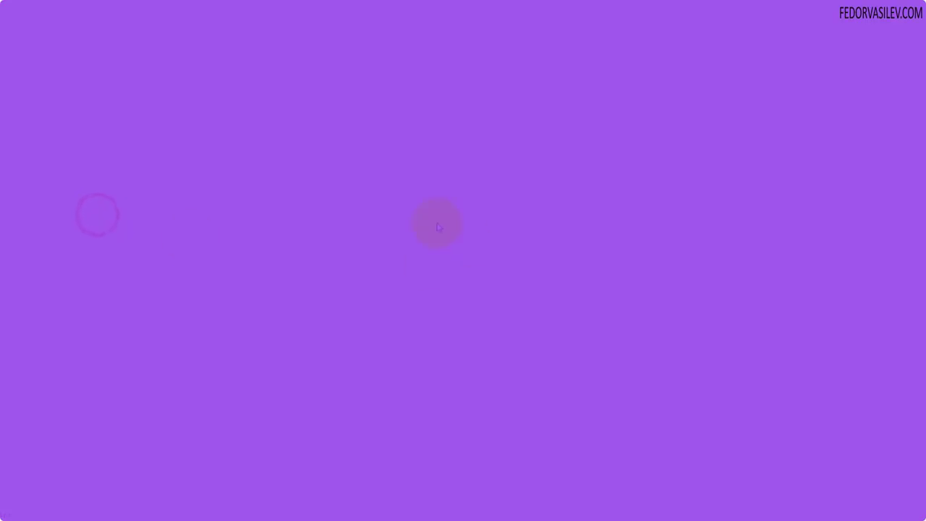